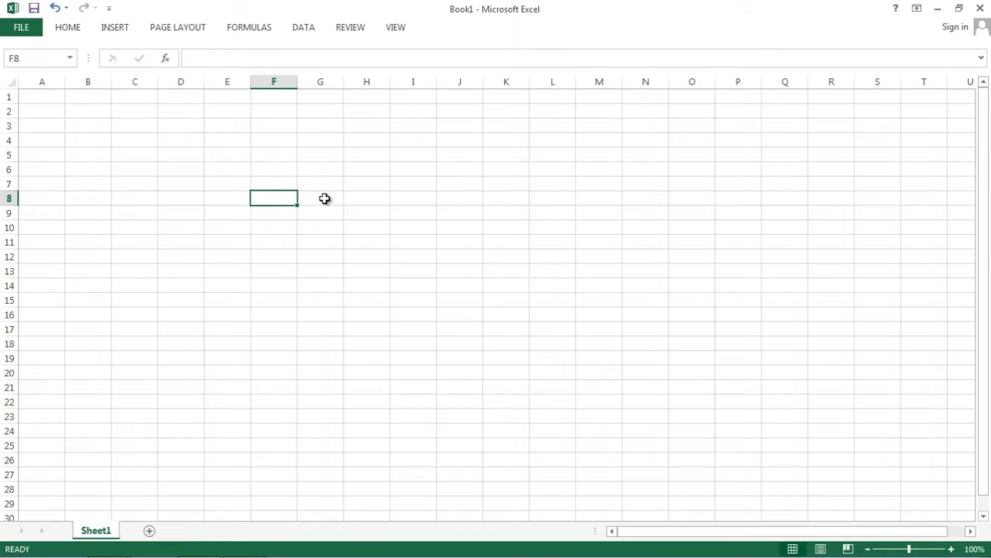
Open the sumif workbook from Desktop > Exercise Files > chapt 3 and enable editing.
key(ctrl+o)
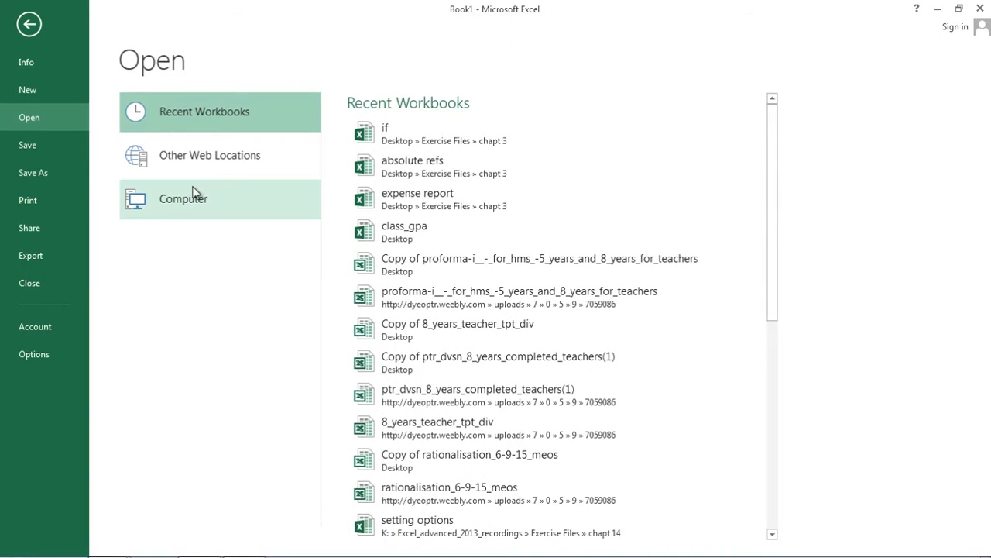
click(190, 195)
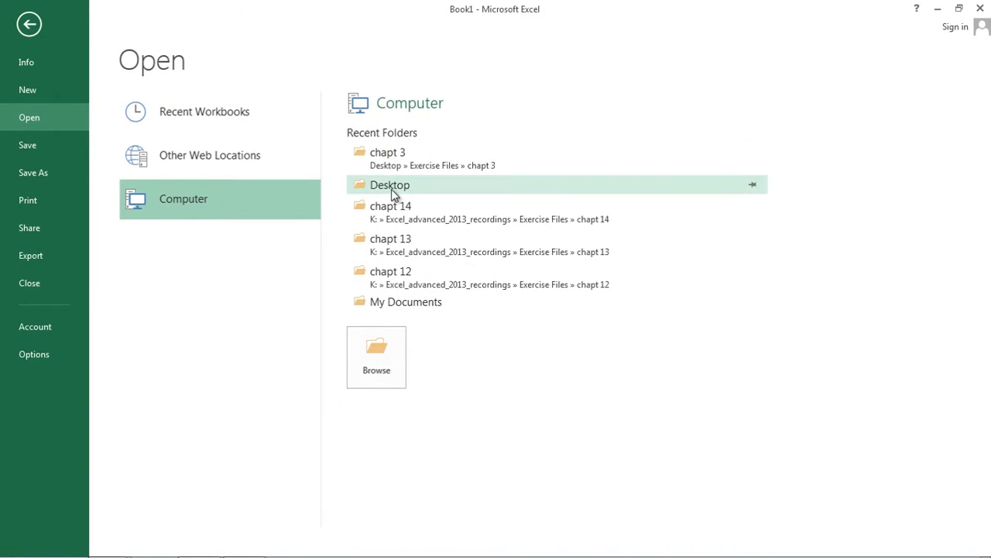
click(393, 190)
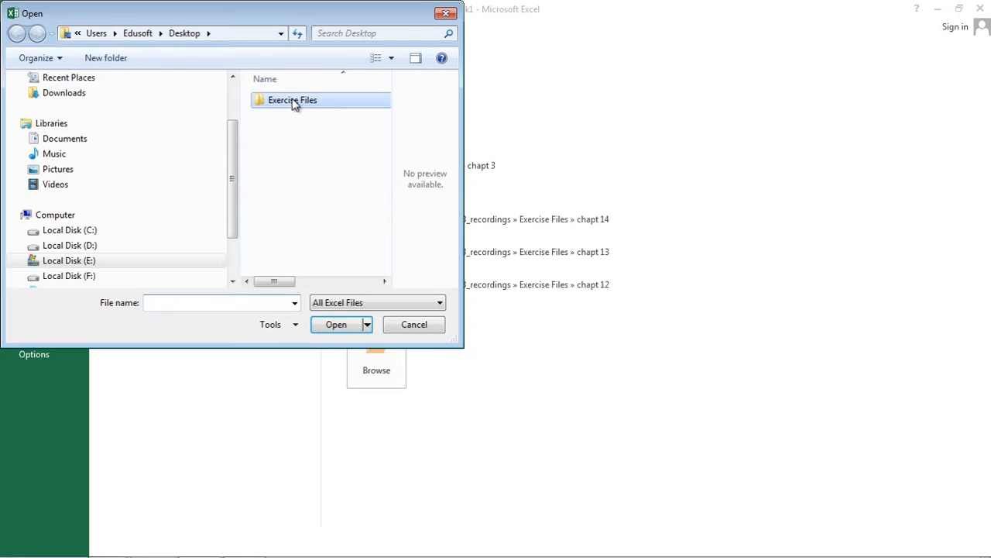
double_click(294, 103)
double_click(289, 131)
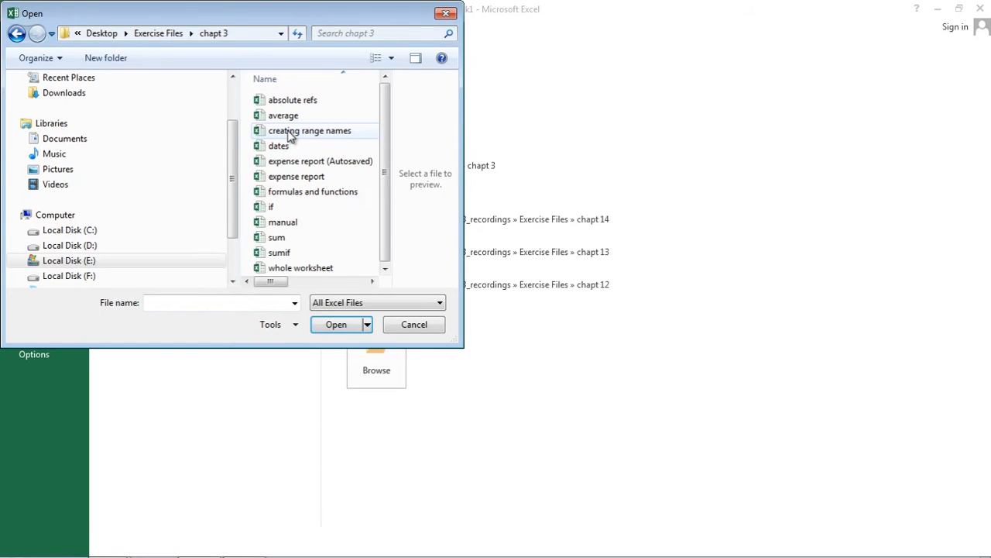
double_click(294, 257)
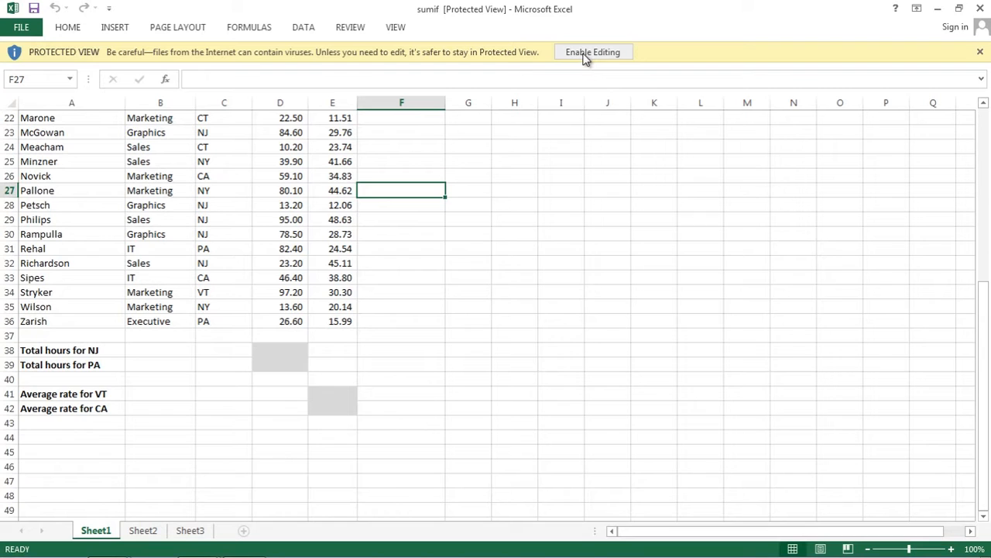
click(586, 55)
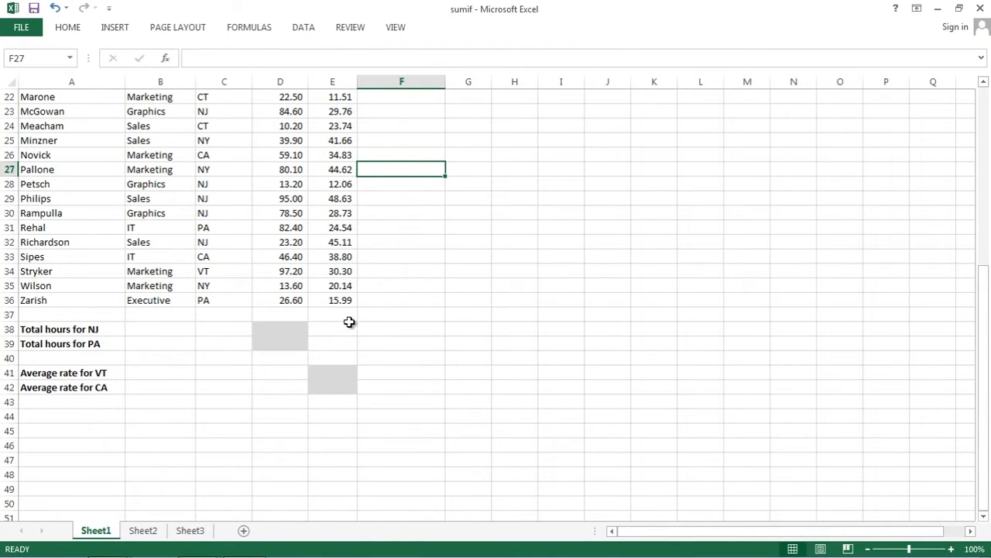
Start a SUMIF formula in empty cell H38 to view its arguments, and erase the function back to the equals sign.
click(288, 333)
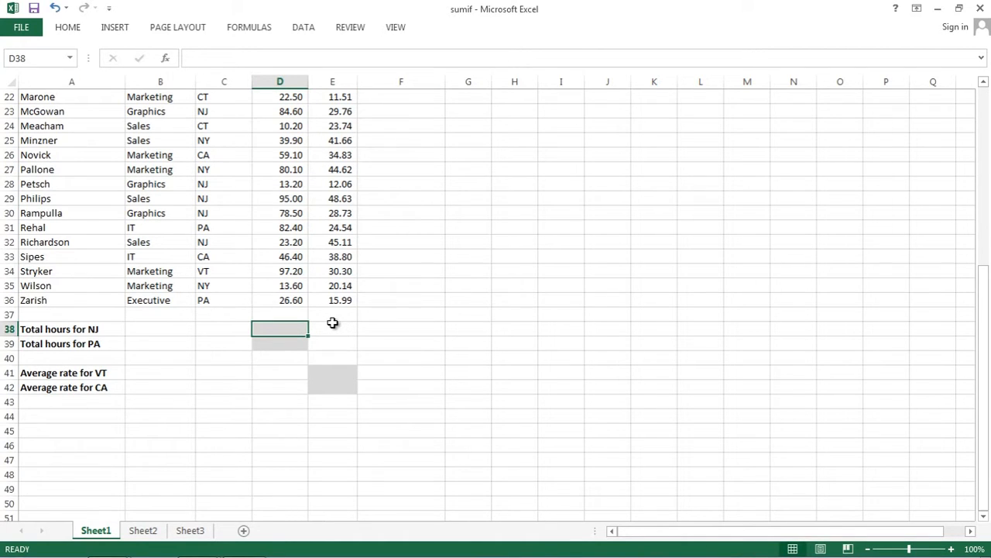
click(496, 332)
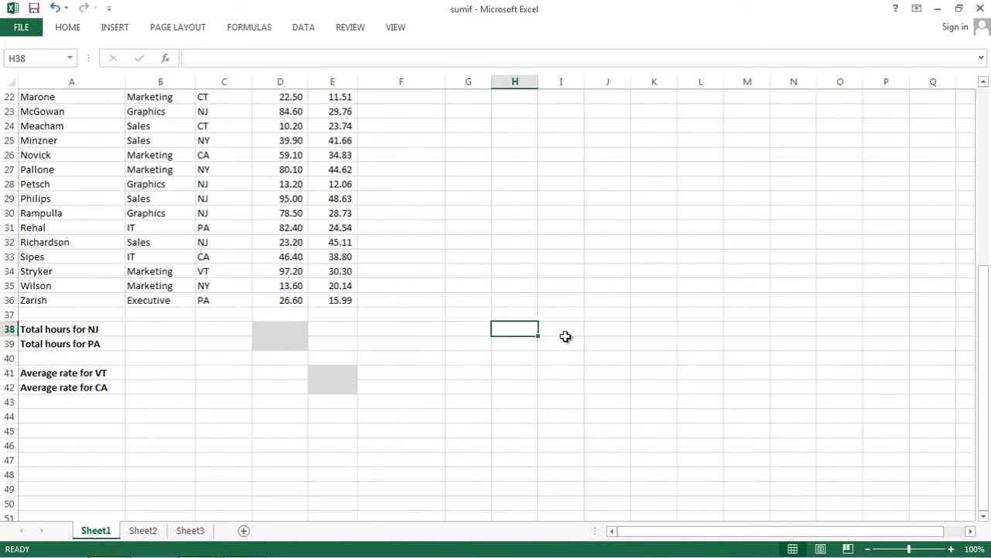
text(=)
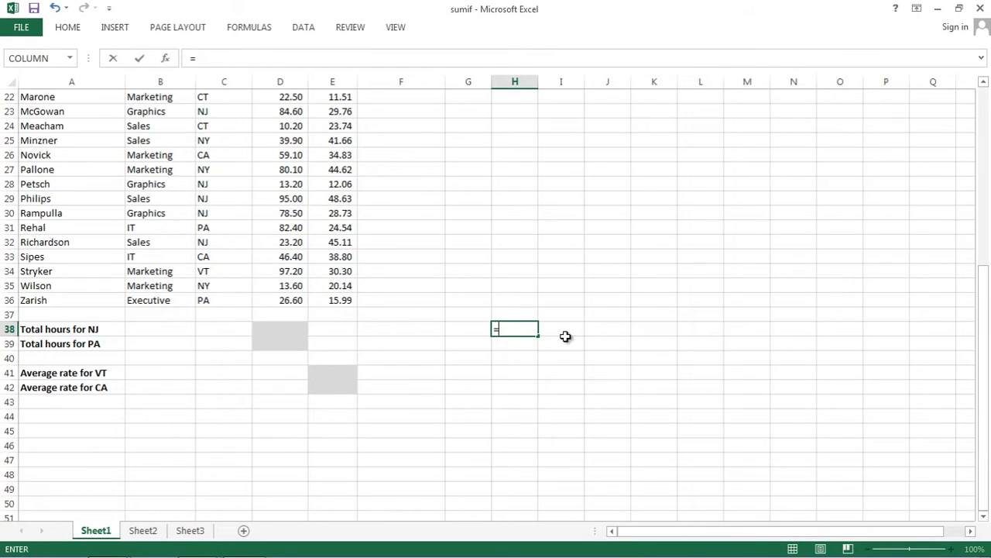
text(sum)
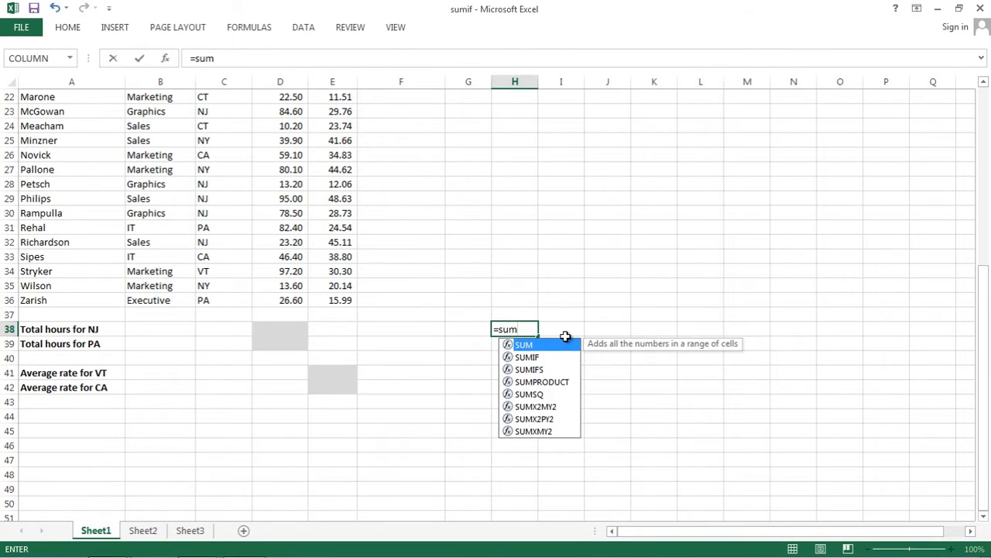
text(if()
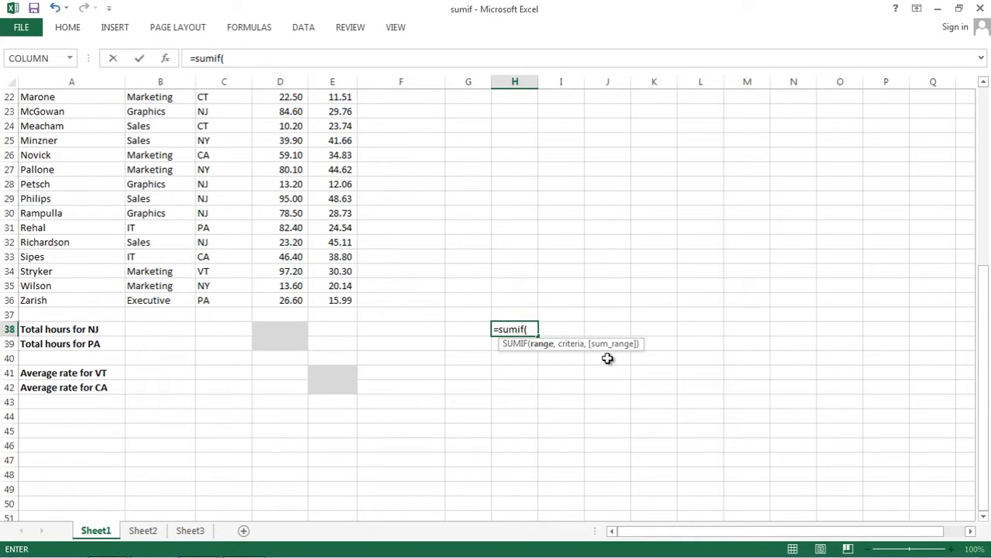
key(BackSpace)
key(BackSpace)
key(BackSpace)
key(BackSpace)
key(BackSpace)
key(BackSpace)
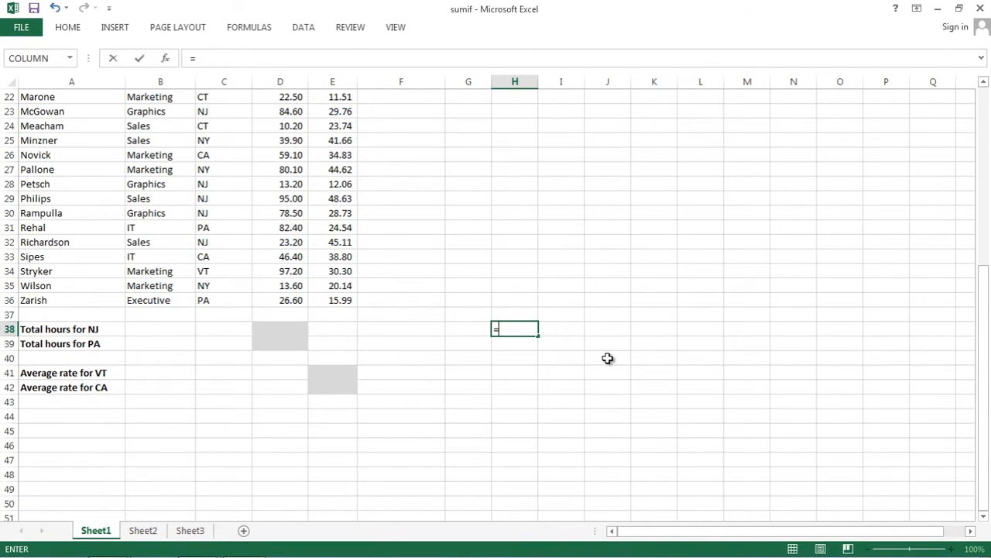
Start an AVERAGEIF formula in cell H38 to view its arguments, and cancel the entry.
text(aver)
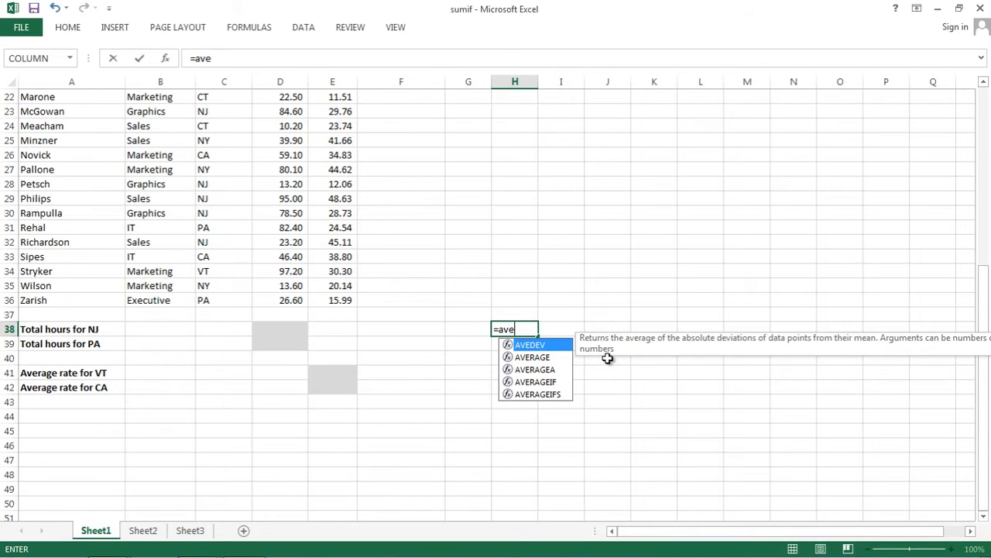
key(Down)
key(Down)
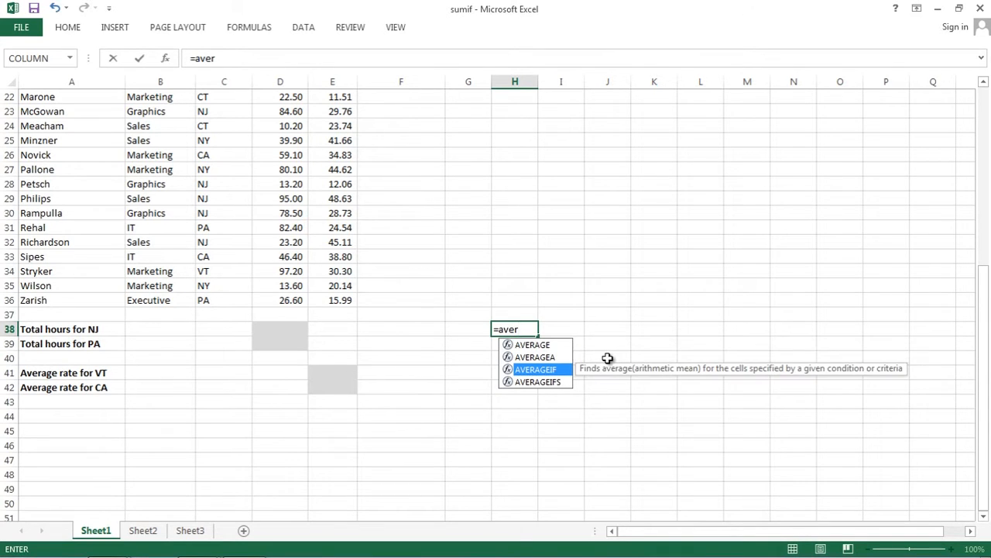
key(Tab)
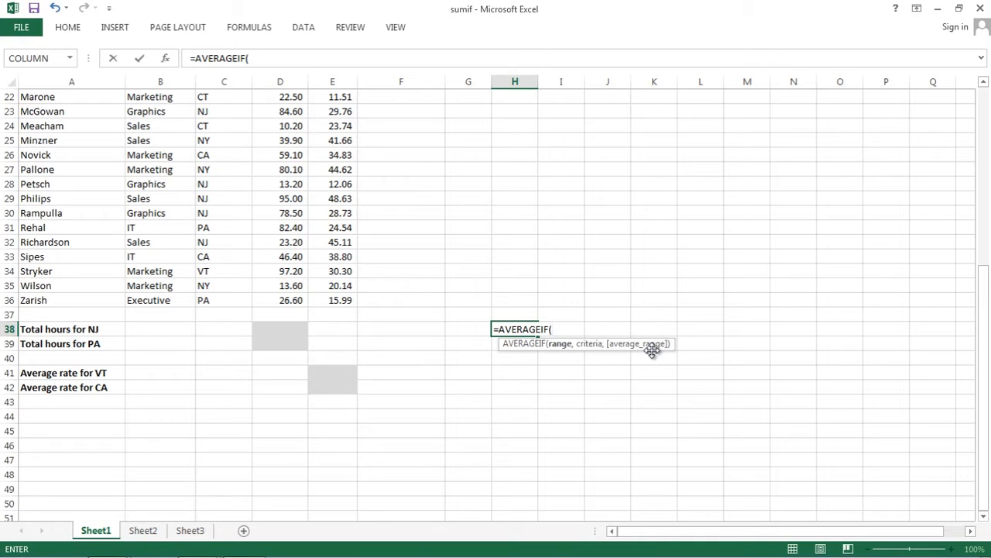
key(ctrl+shift+Left)
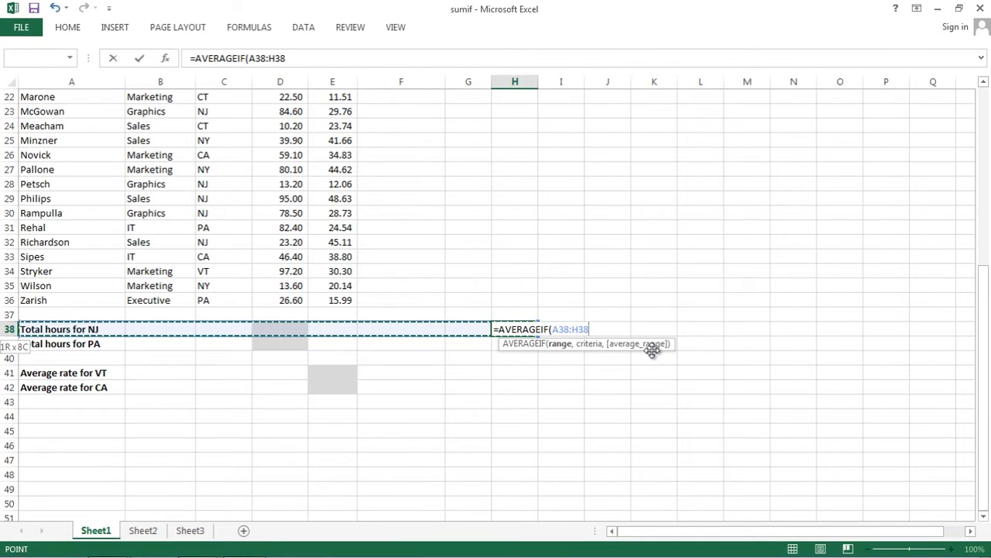
key(Escape)
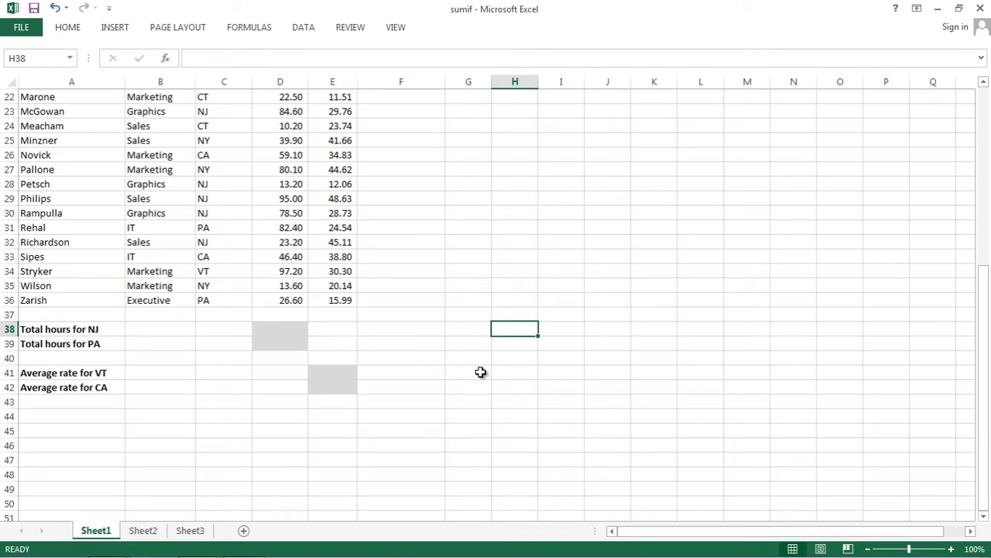
Select cell D38 for the NJ total hours and examine the payroll table's State and Hours columns.
click(277, 329)
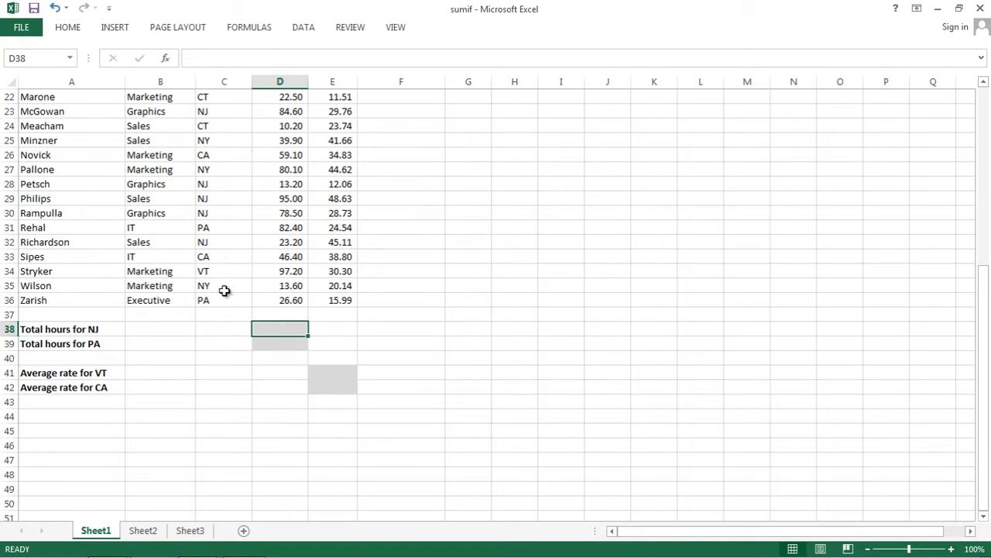
scroll(224, 291, up, 6)
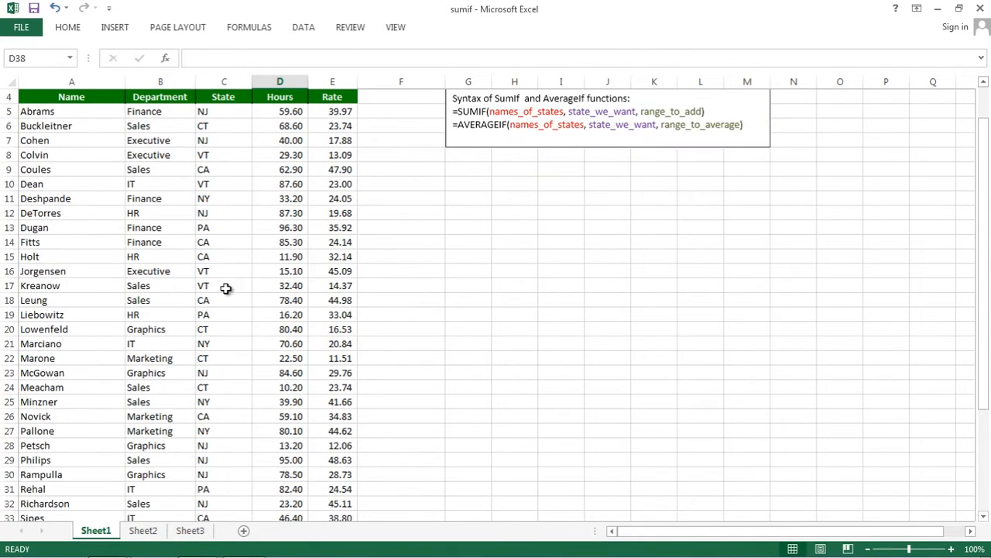
scroll(209, 116, down, 1)
scroll(214, 111, up, 2)
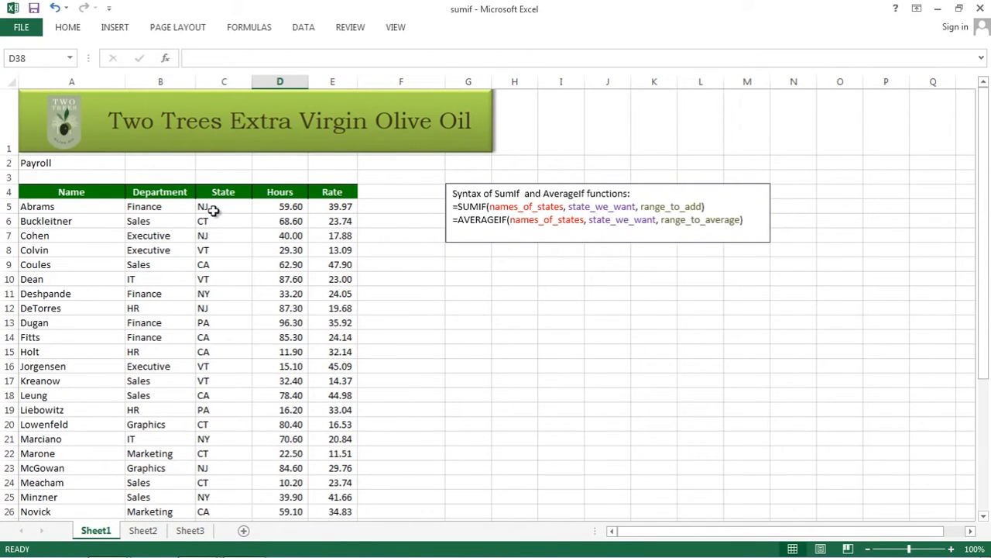
scroll(215, 235, down, 5)
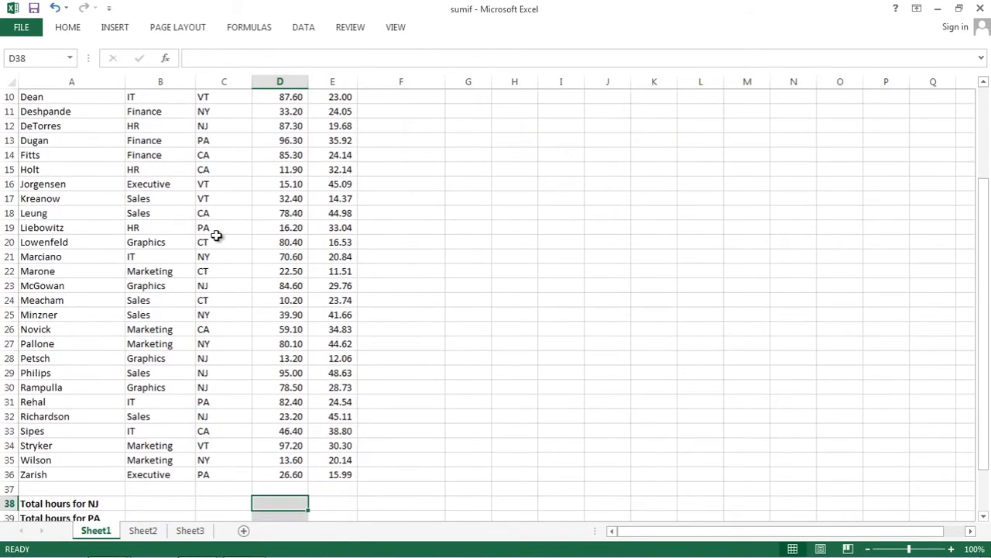
scroll(216, 234, down, 1)
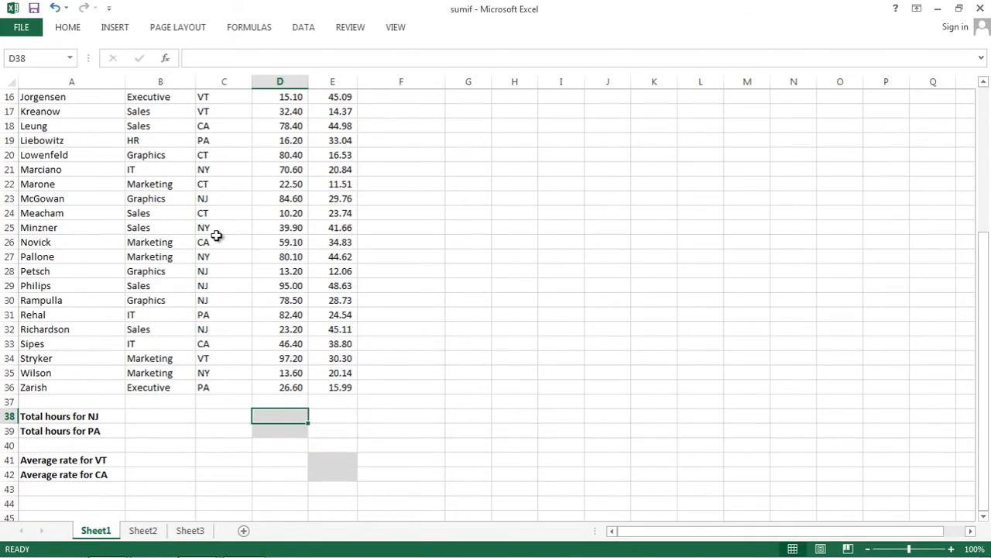
scroll(216, 234, up, 4)
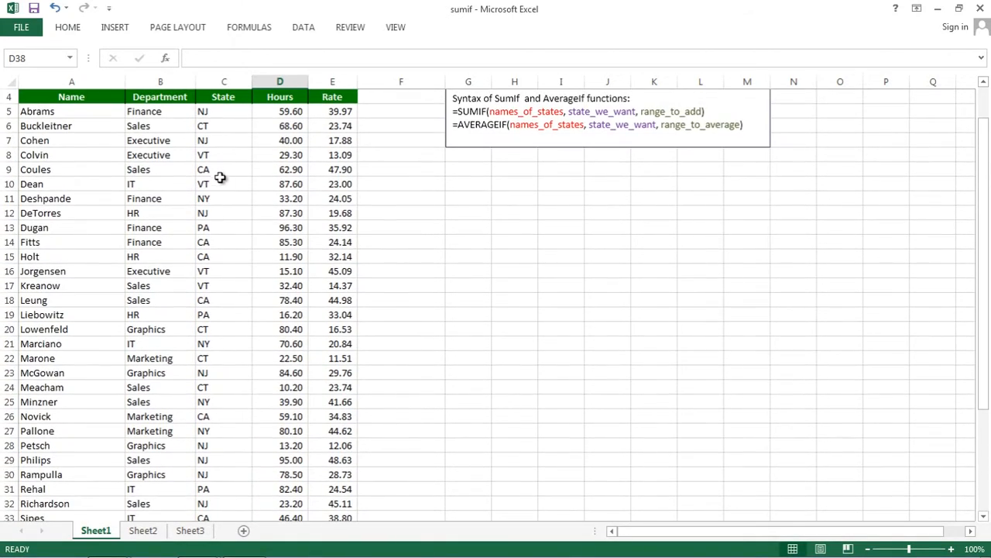
scroll(219, 177, down, 3)
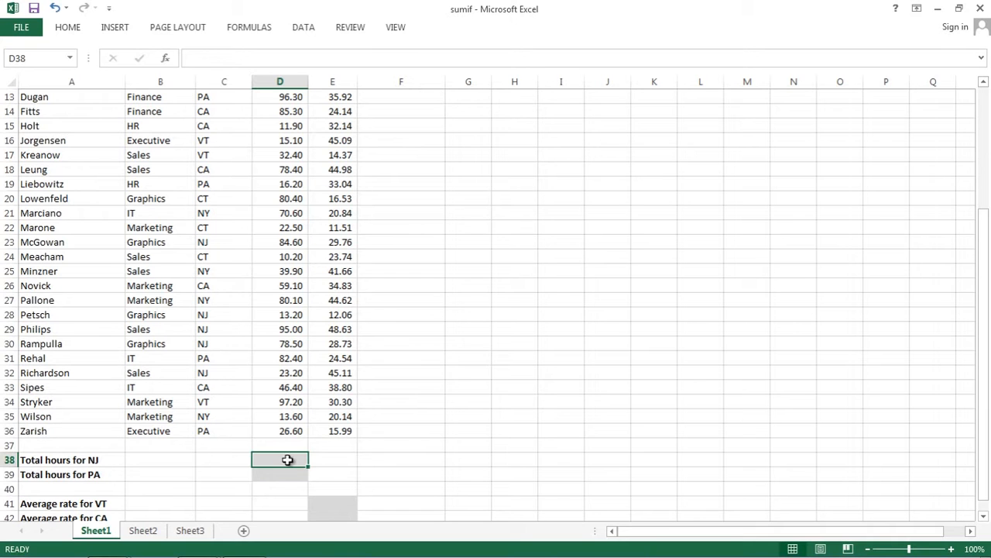
scroll(308, 133, up, 3)
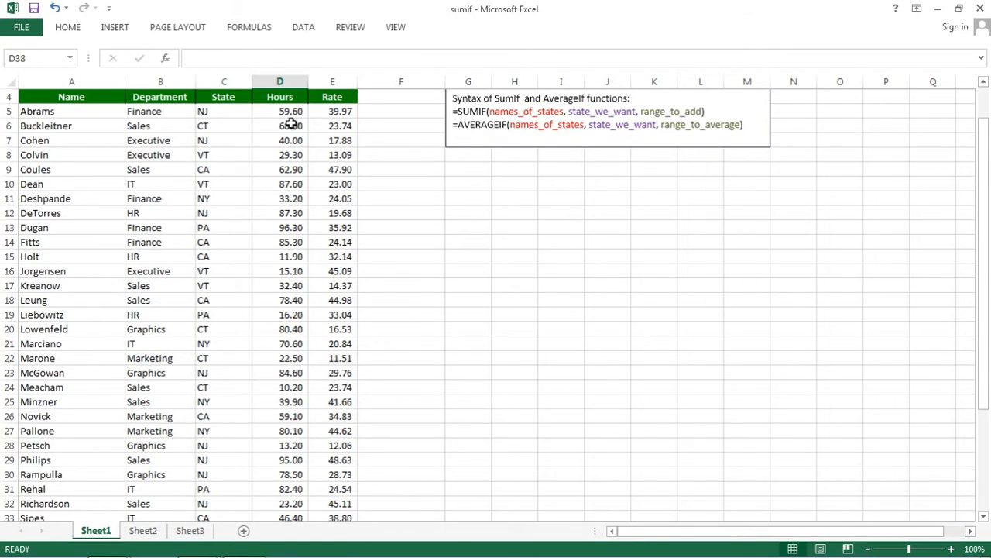
scroll(290, 124, down, 2)
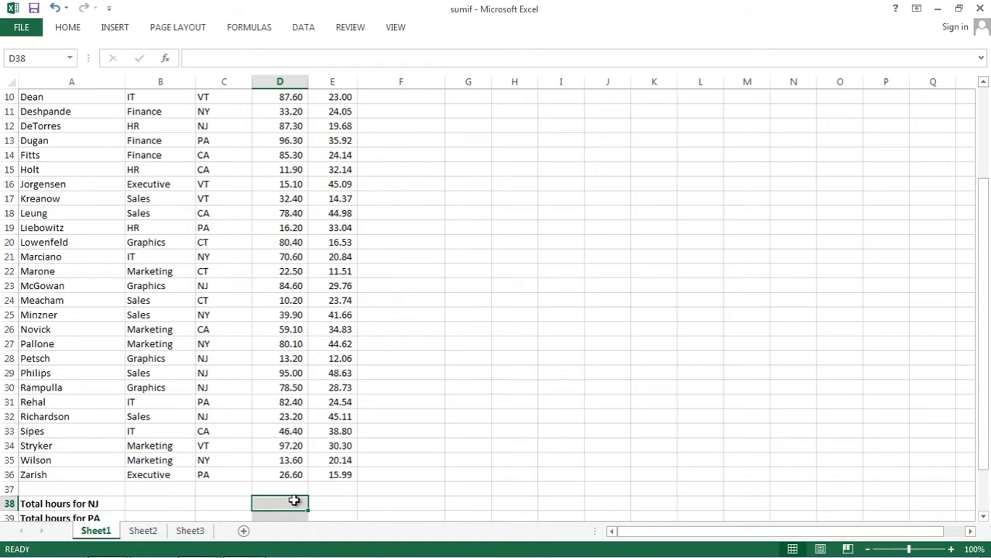
scroll(294, 500, down, 1)
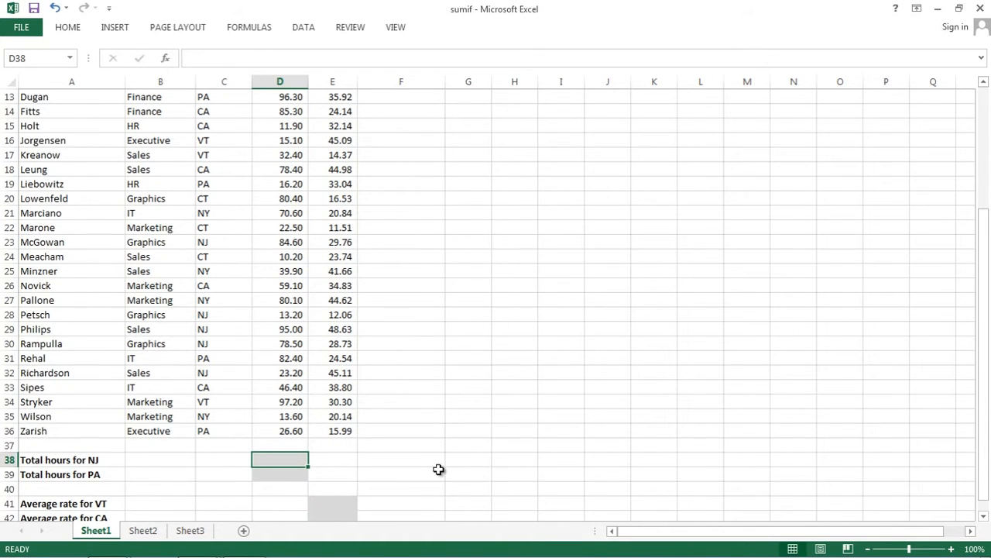
Start a SUMIF formula in cell D38 for the NJ total hours, using the State entries C5:C36 as the range.
text(=su)
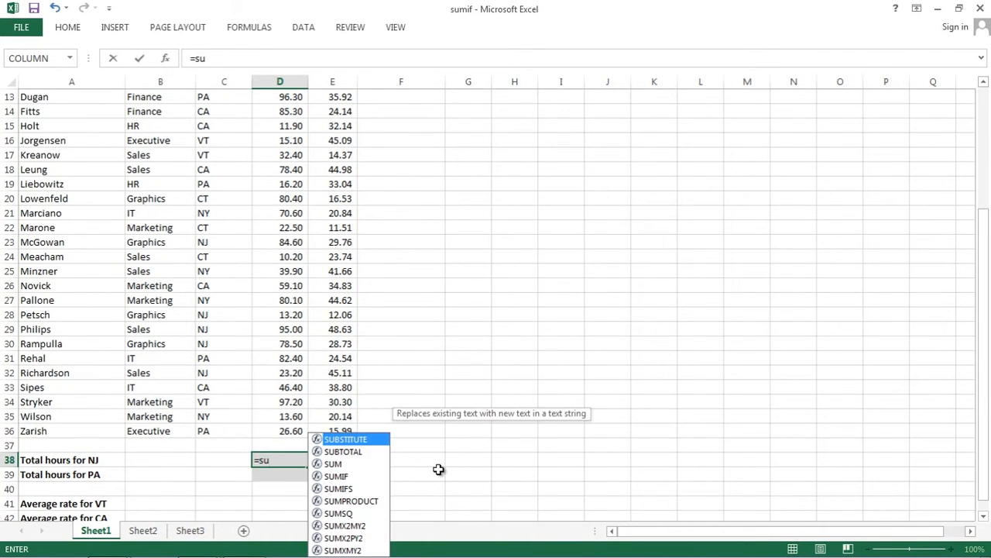
text(mif)
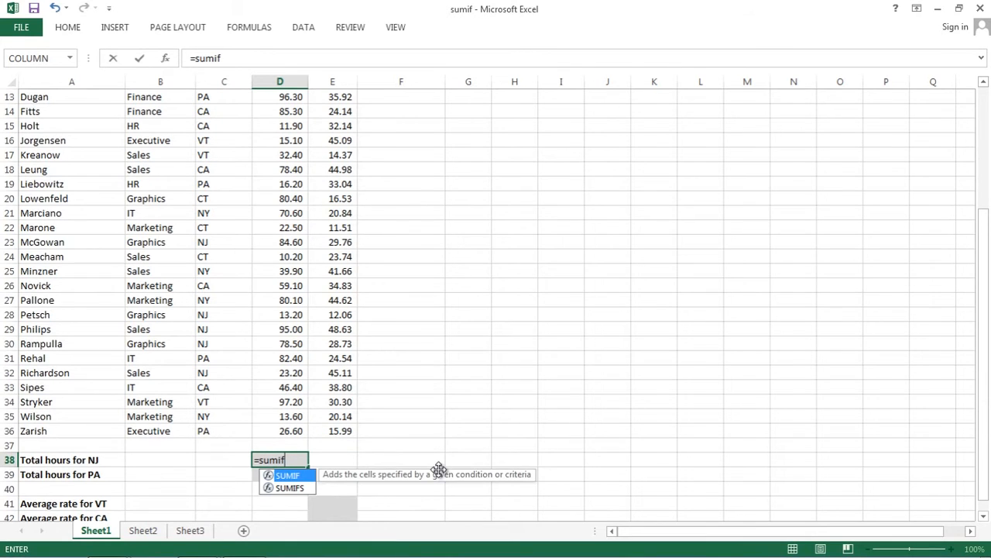
text(()
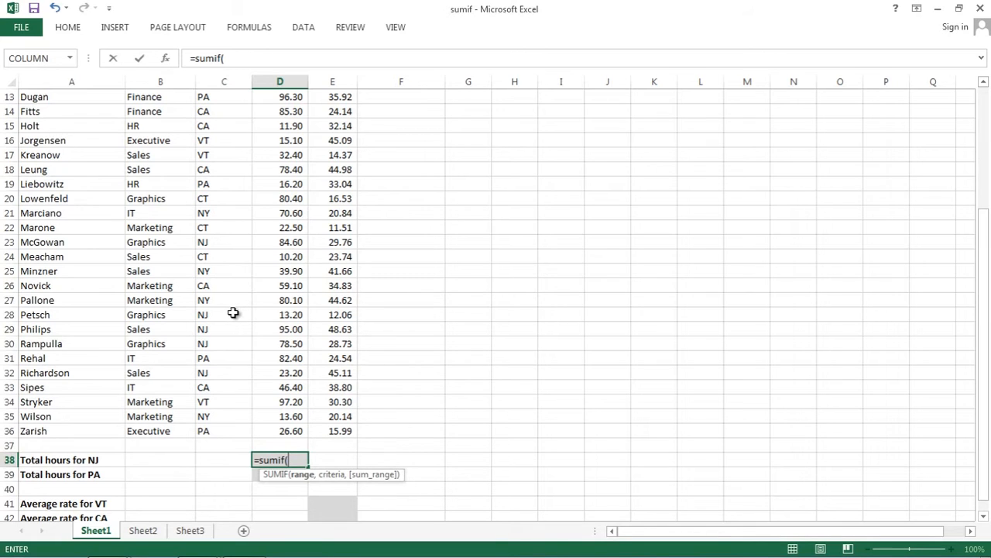
scroll(233, 312, up, 4)
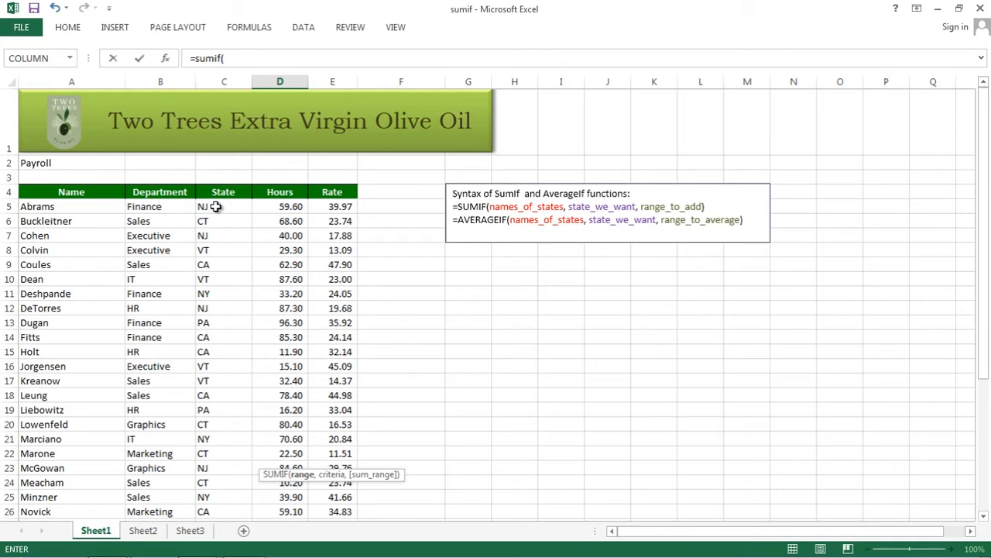
click(215, 207)
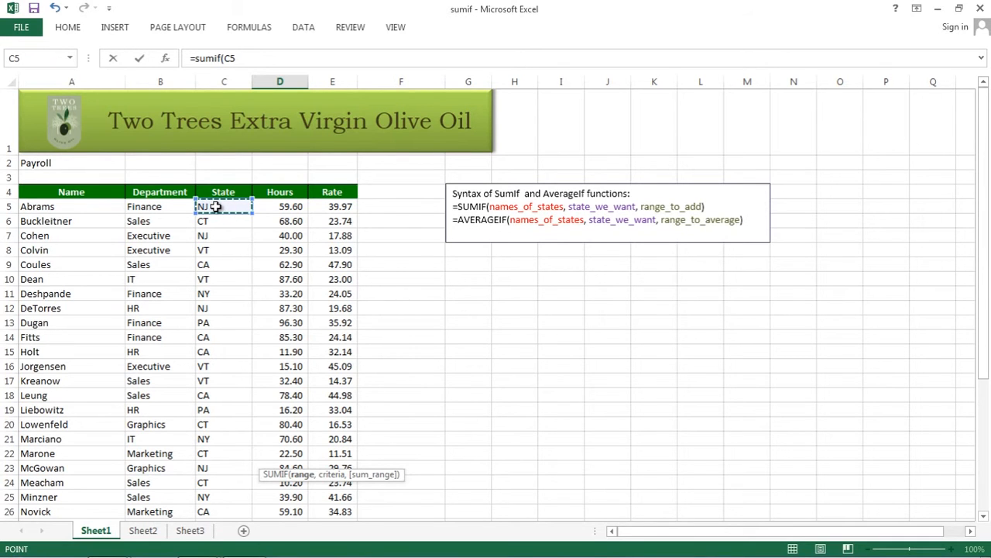
scroll(215, 207, down, 5)
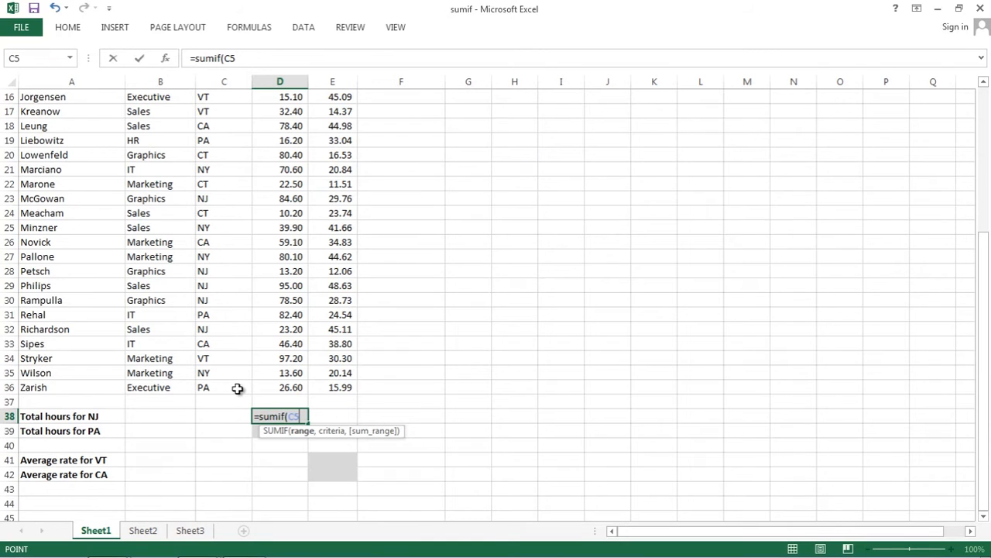
drag(238, 388, 238, 388)
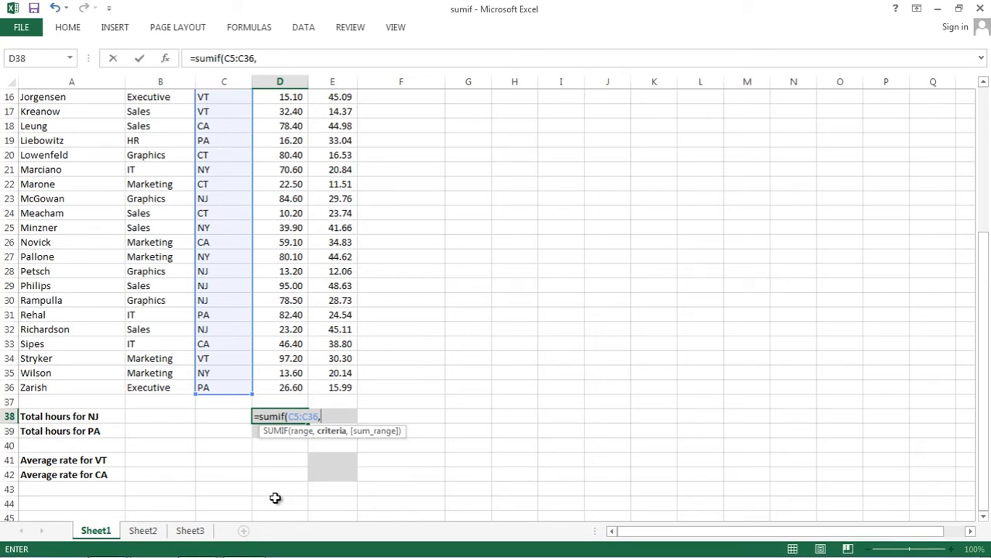
Complete the SUMIF in D38 with the criterion "nj" and the Hours entries D5:D36 as the sum range.
text(nj",)
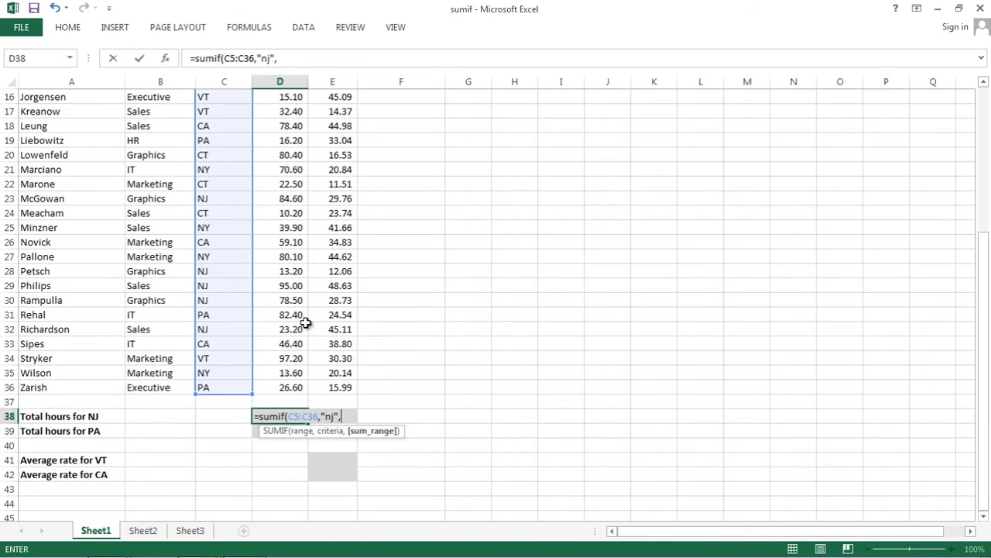
scroll(282, 279, up, 1)
scroll(281, 279, up, 4)
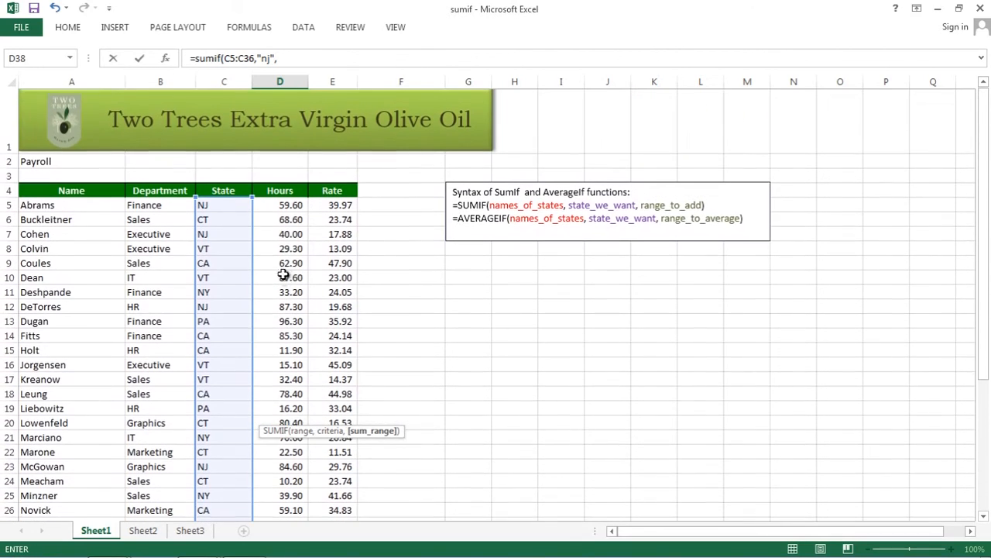
click(294, 209)
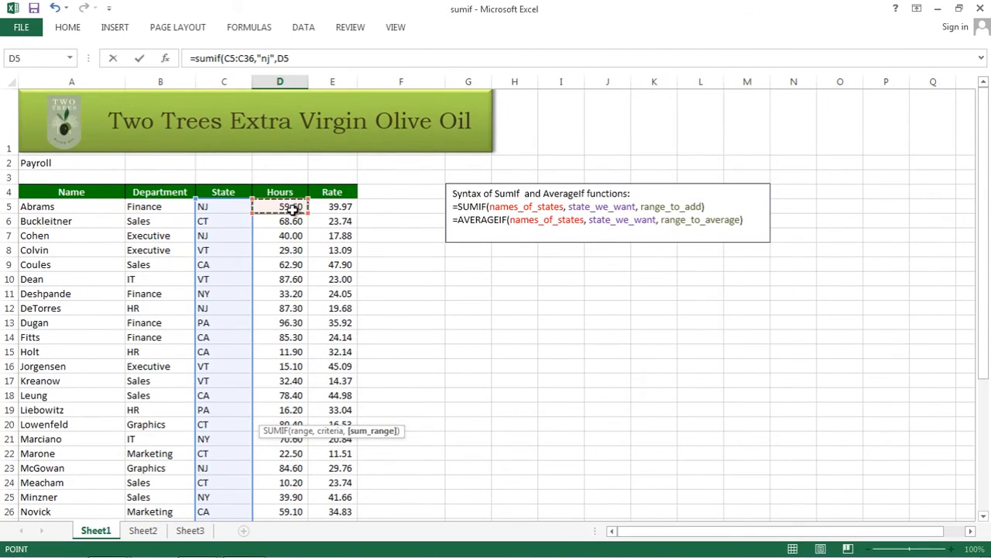
scroll(291, 210, down, 4)
scroll(292, 210, down, 1)
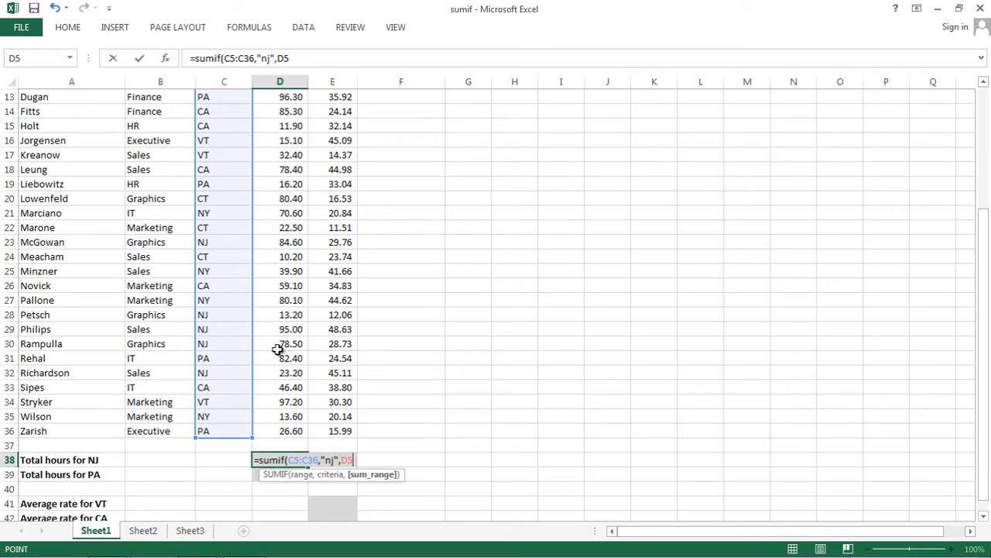
shift+click(294, 431)
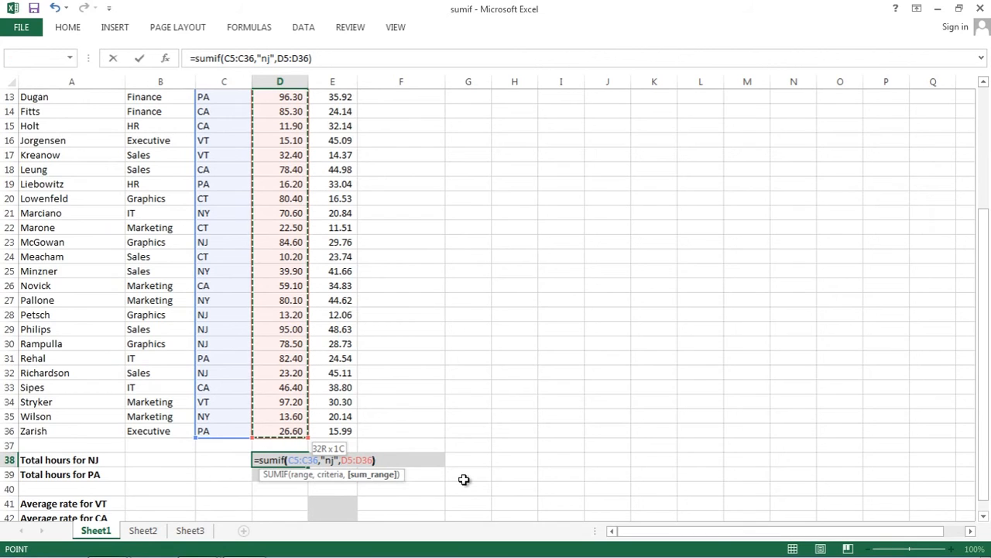
text())
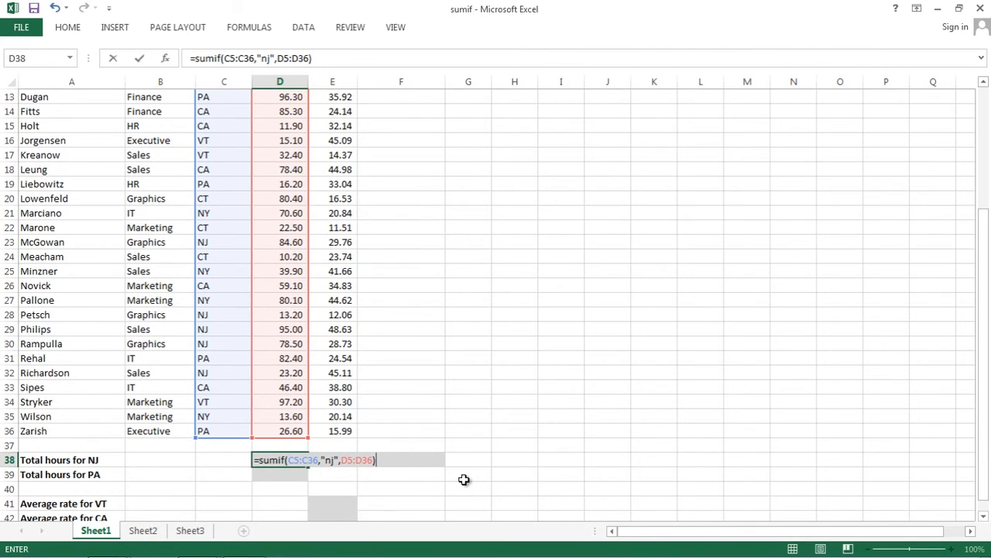
key(Return)
key(Up)
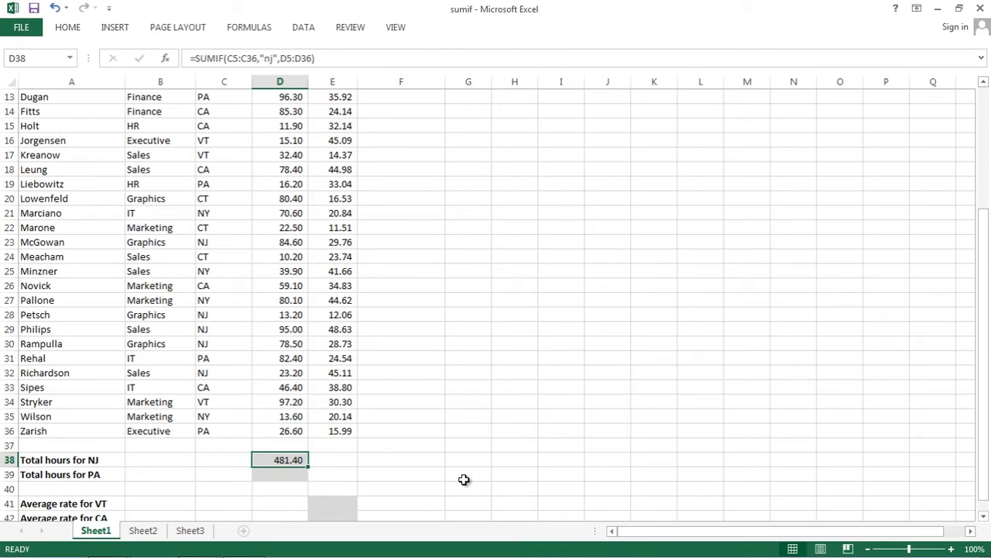
Start a SUMIF formula in cell D39 for the PA total hours, using the State entries C5:C36 as the range.
key(Down)
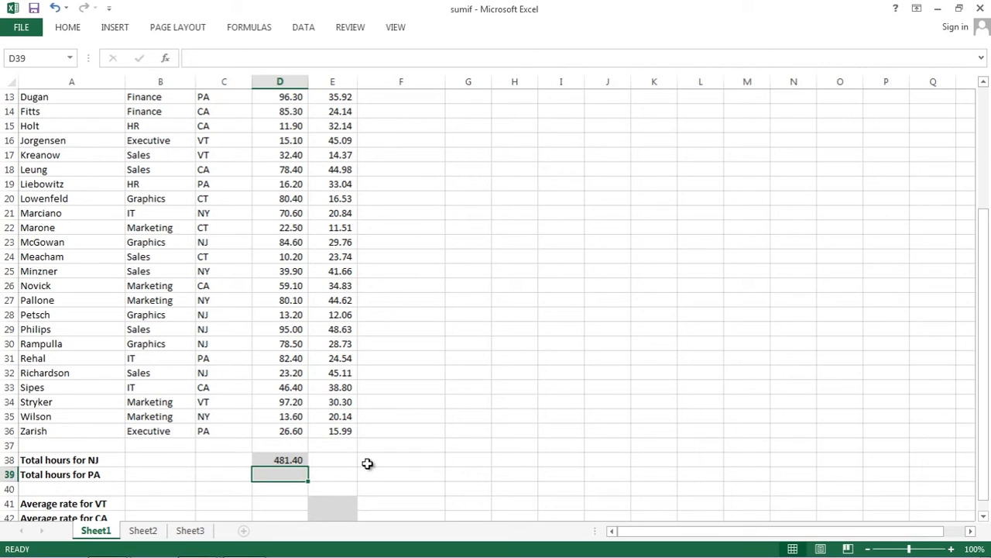
text(=)
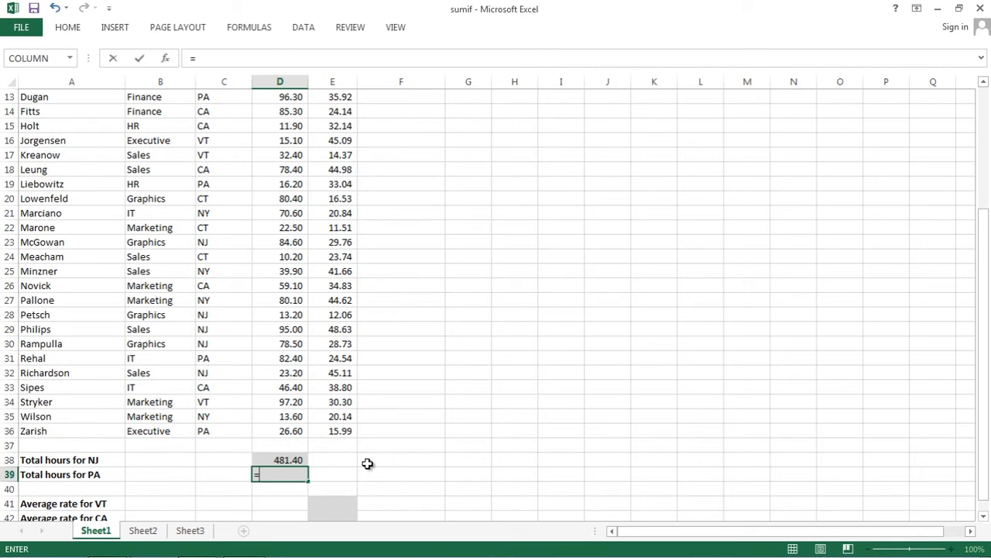
text(sumi)
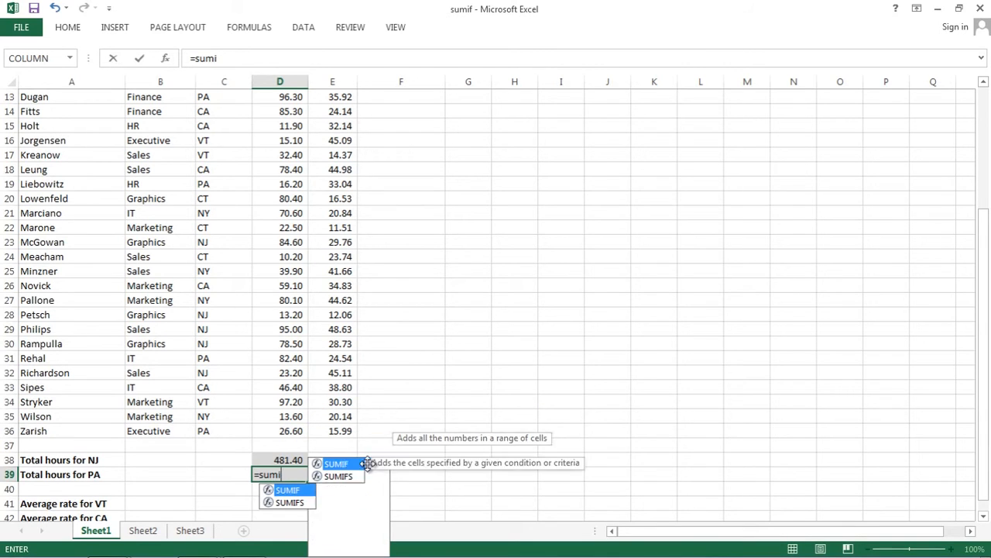
text(f()
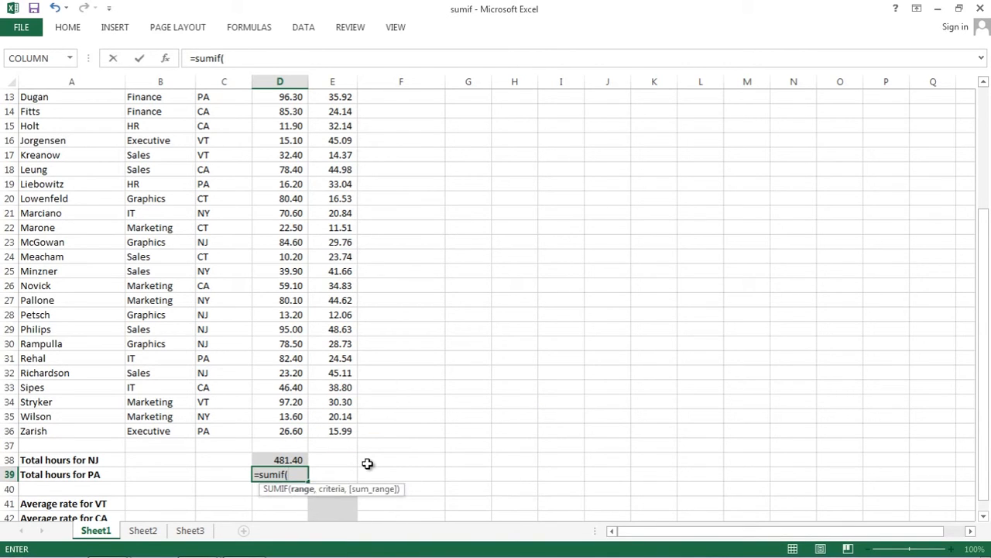
scroll(219, 253, up, 3)
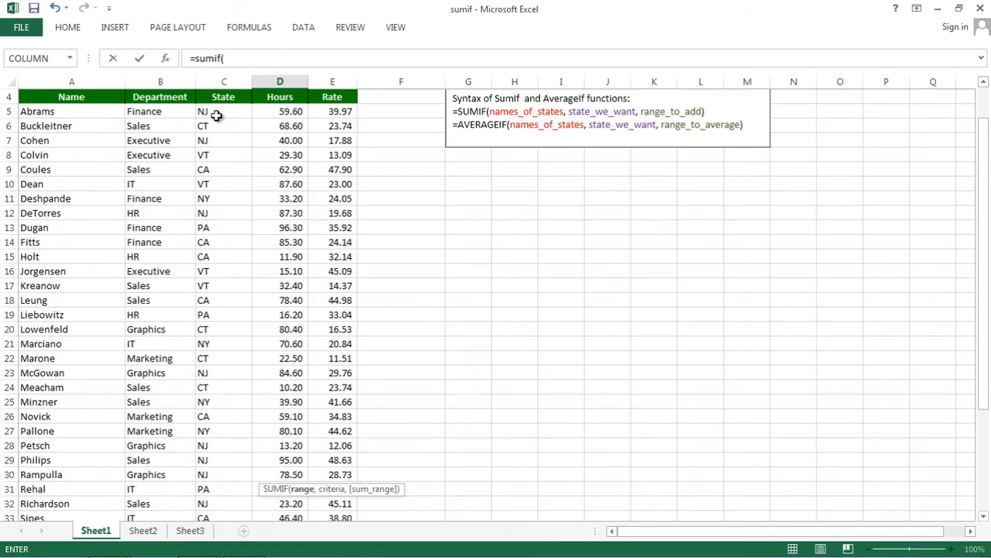
click(217, 116)
scroll(215, 155, down, 3)
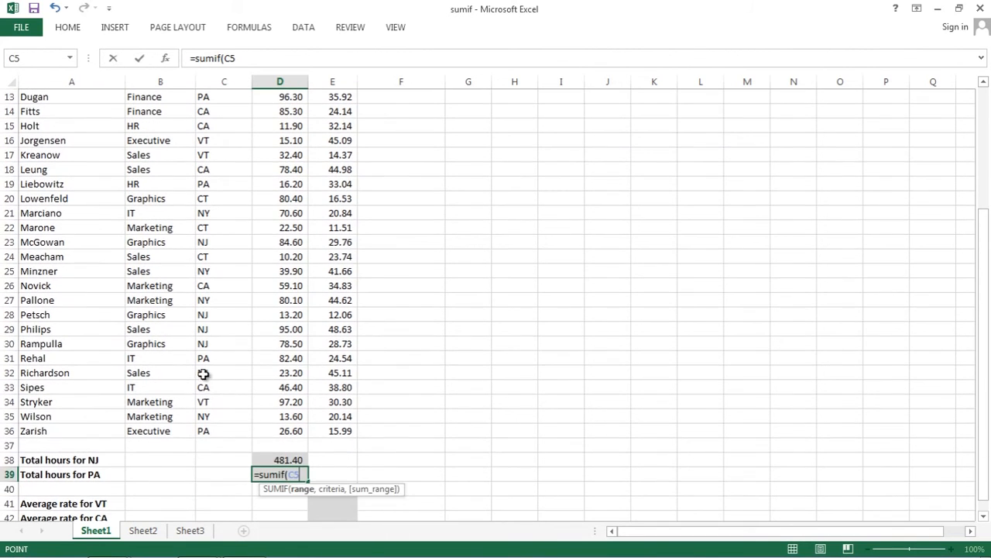
shift+click(215, 433)
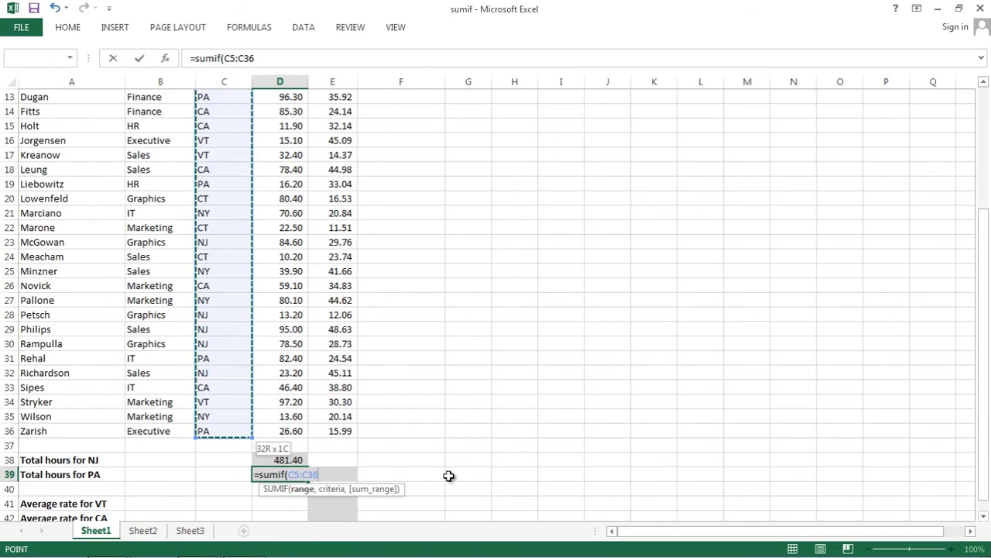
Complete the SUMIF in D39 with the criterion "pa" and the Hours entries D5:D36 as the sum range.
text(,")
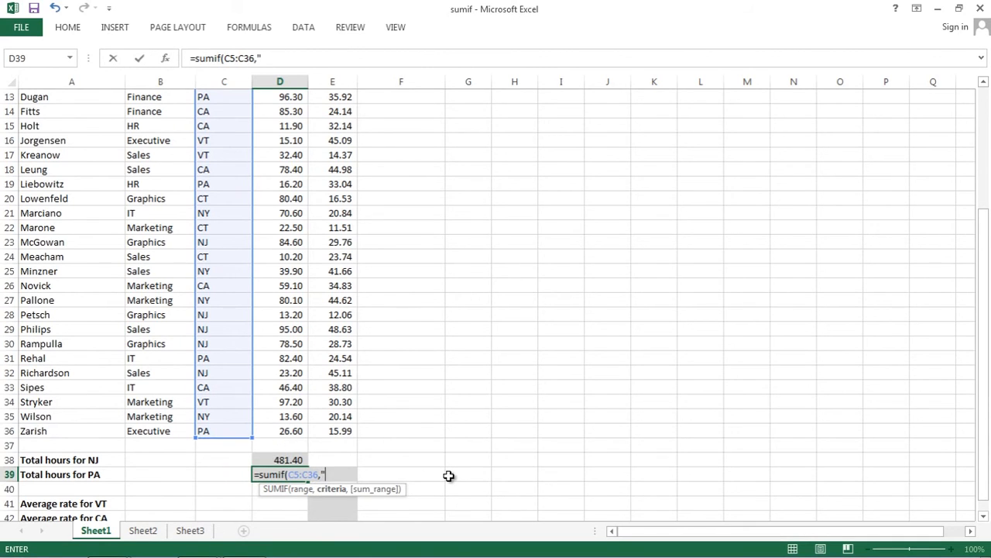
text(pa",)
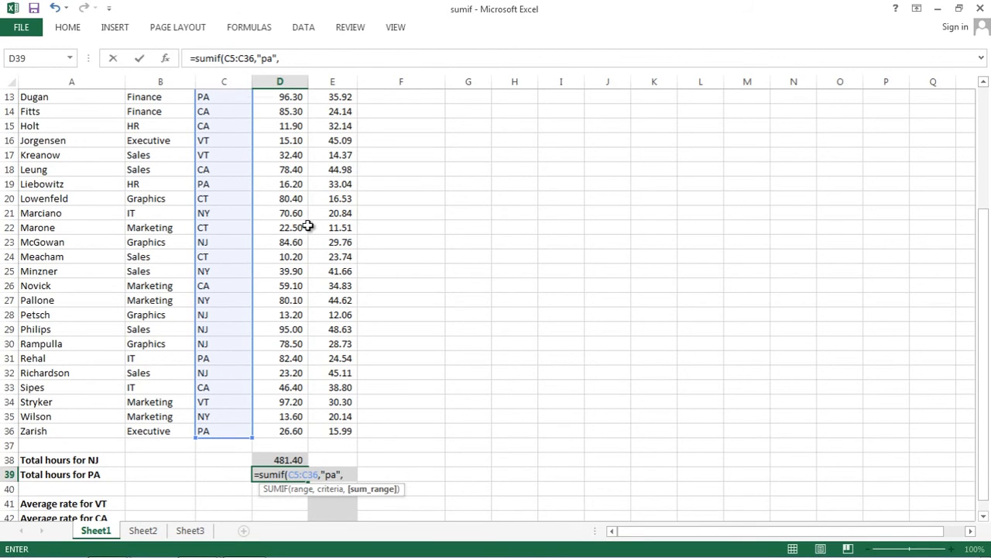
scroll(308, 224, up, 3)
click(291, 112)
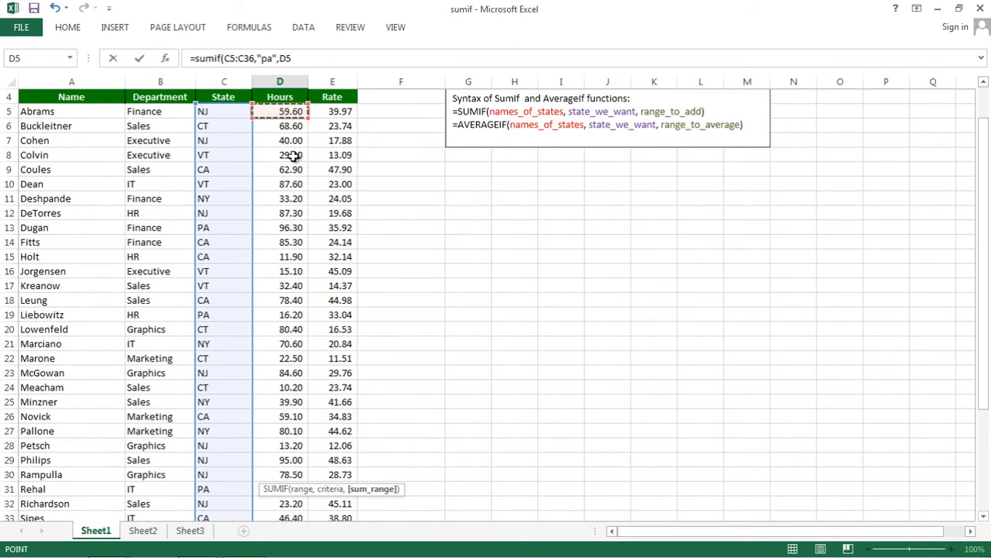
scroll(292, 155, down, 3)
scroll(293, 216, down, 1)
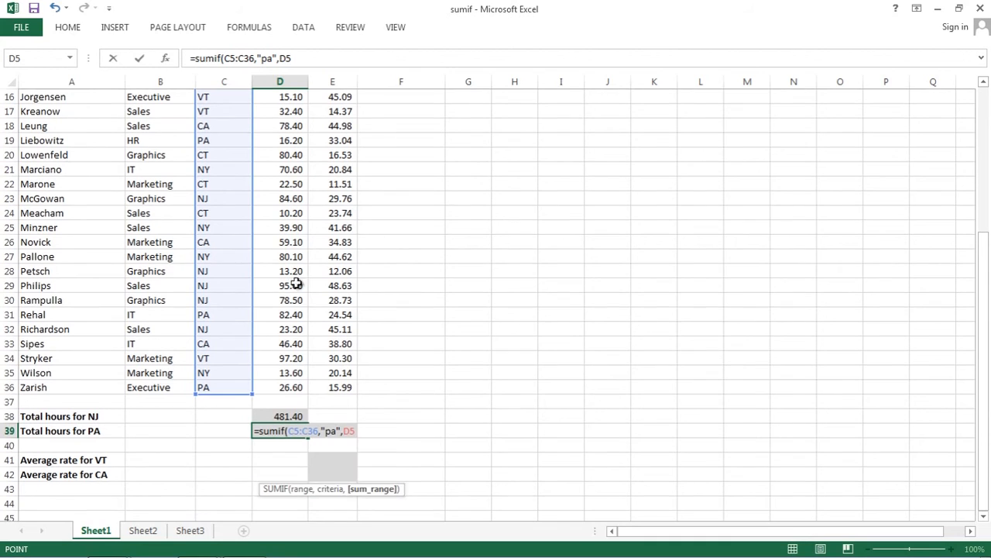
shift+click(297, 387)
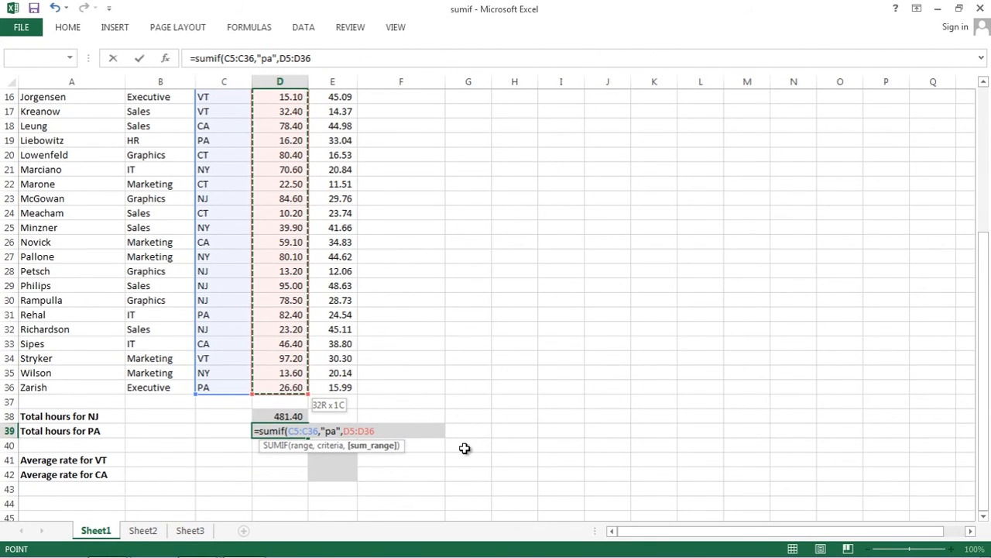
text())
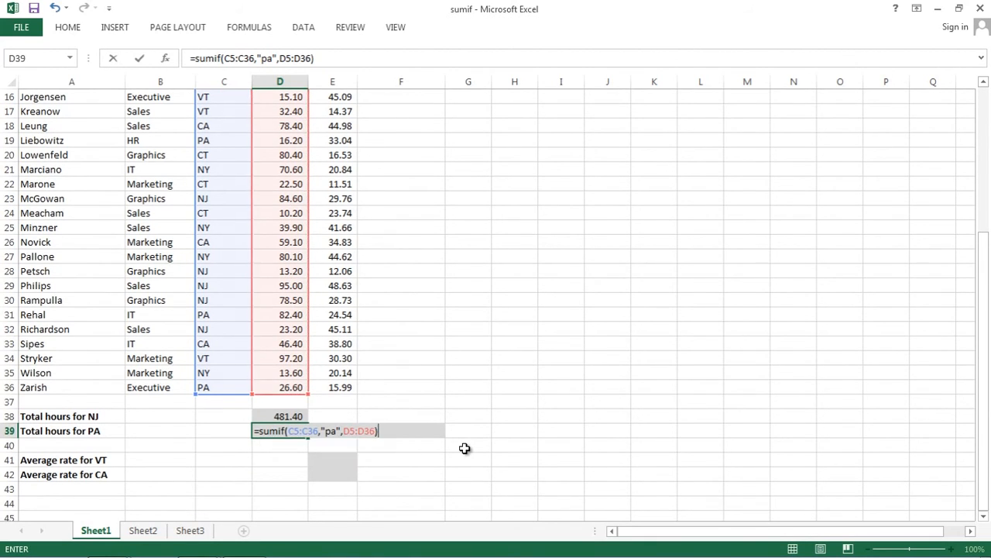
key(Return)
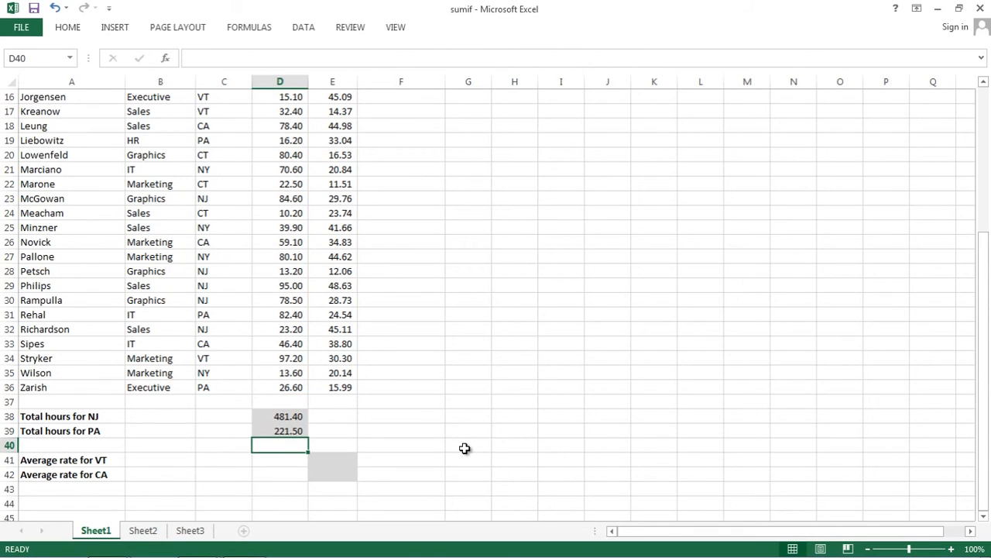
key(Up)
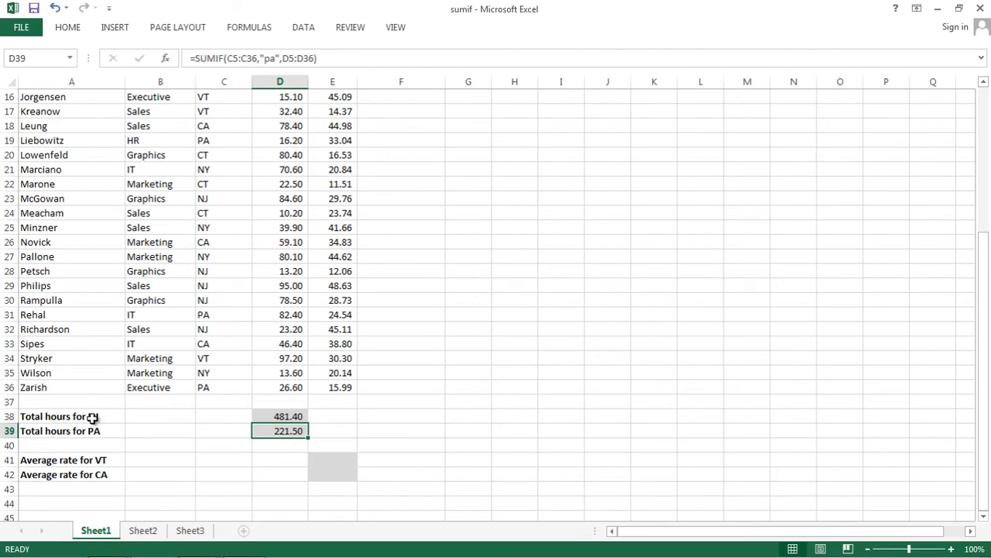
Start an AVERAGEIF formula in cell E41 for the VT average rate, using the State entries C5:C36 as the range.
click(330, 458)
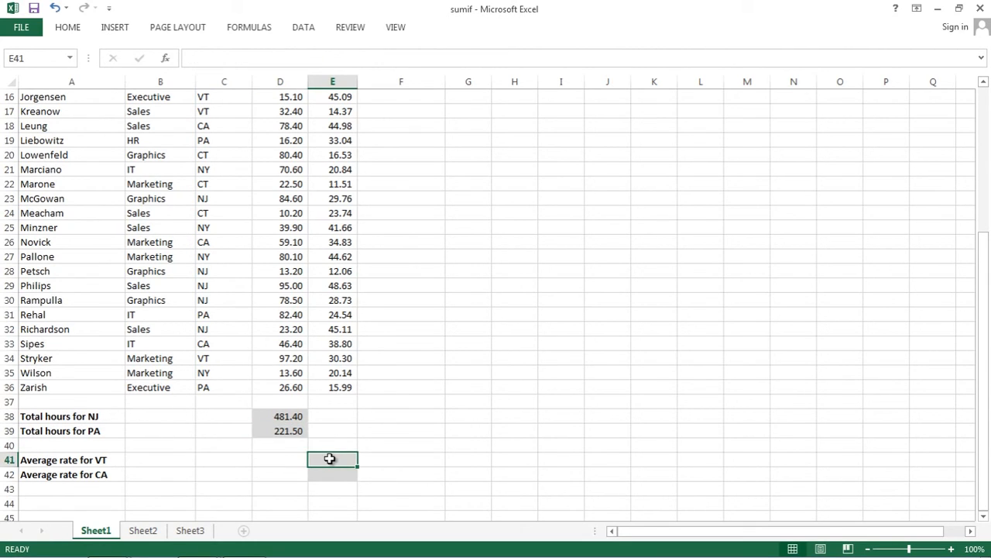
text(=)
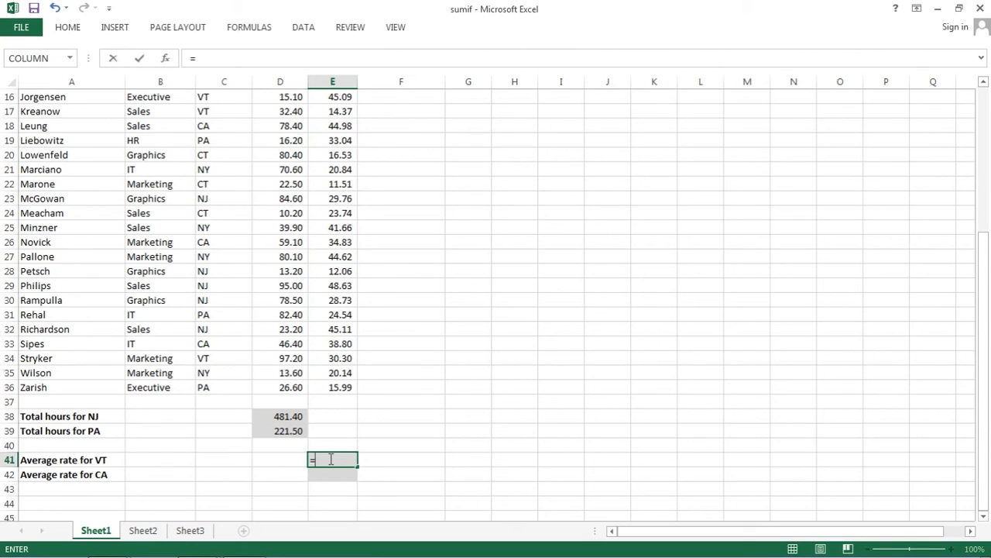
text(ave)
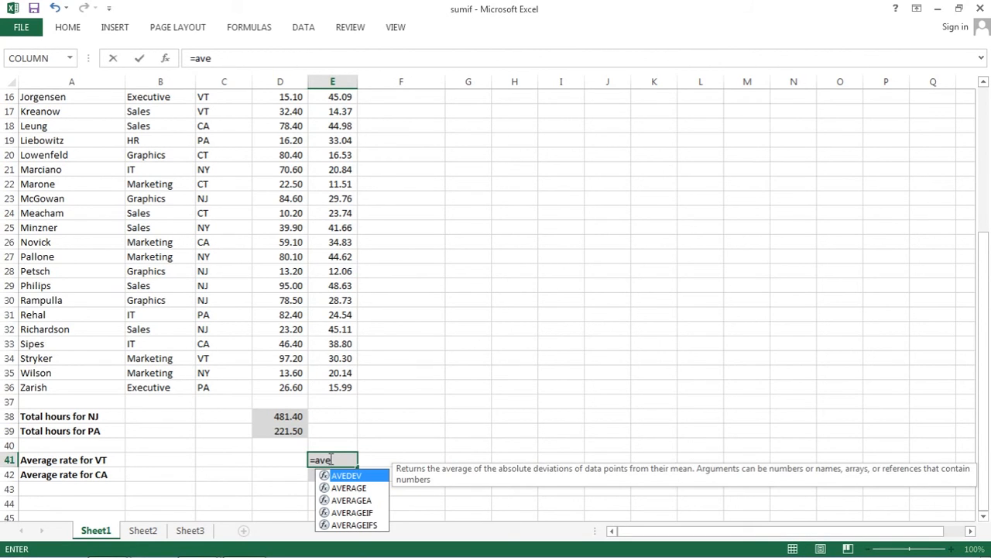
text(rageif()
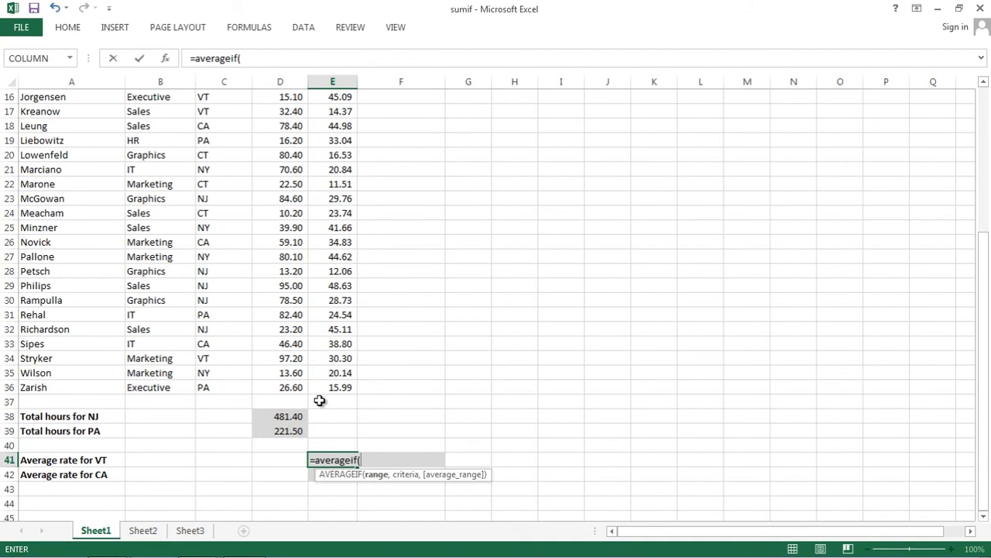
scroll(267, 352, up, 1)
scroll(240, 219, up, 3)
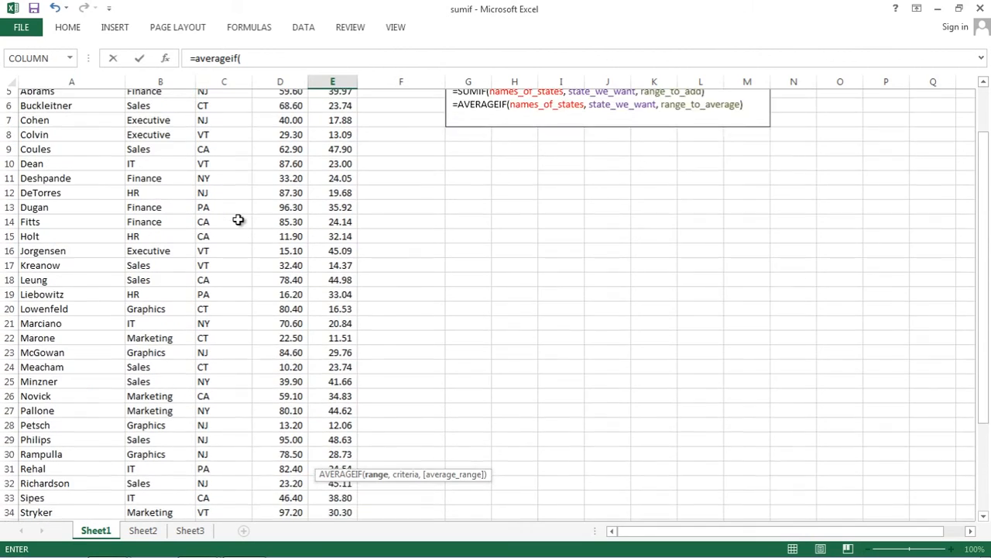
click(223, 113)
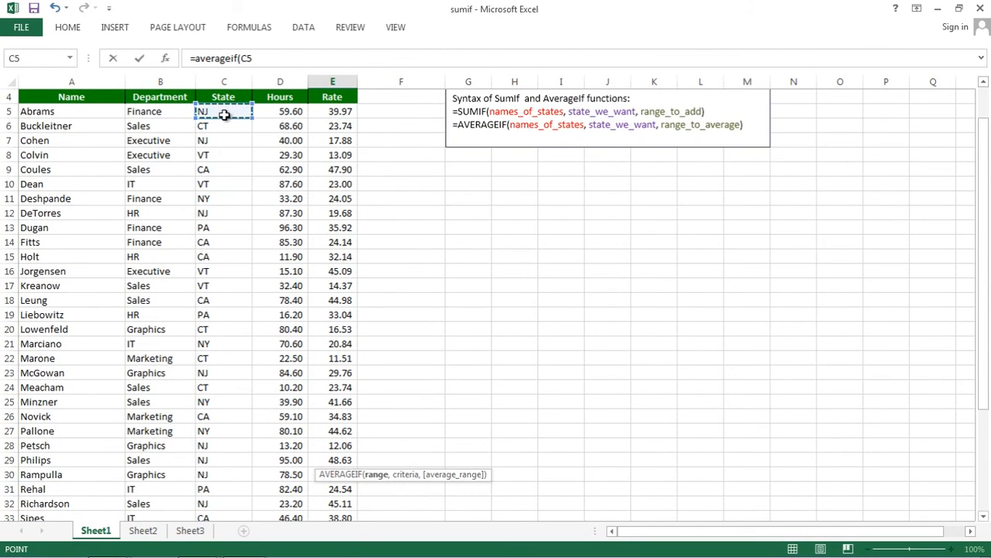
scroll(216, 242, down, 3)
scroll(216, 242, down, 1)
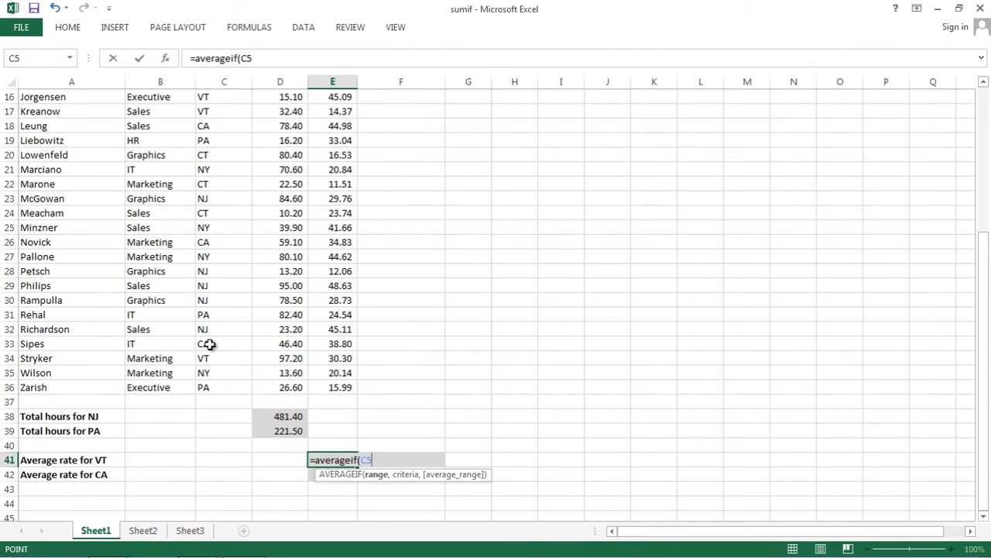
shift+click(225, 391)
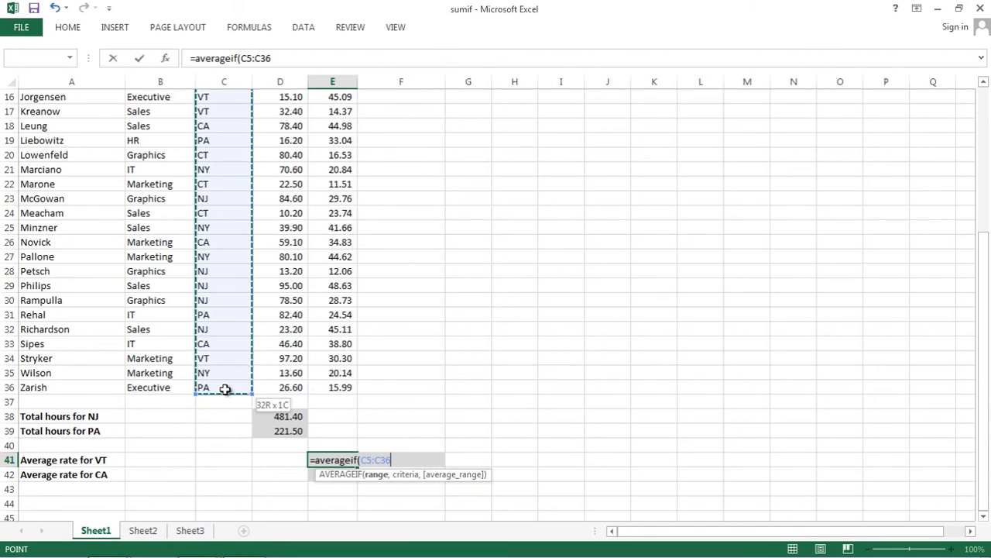
text(,)
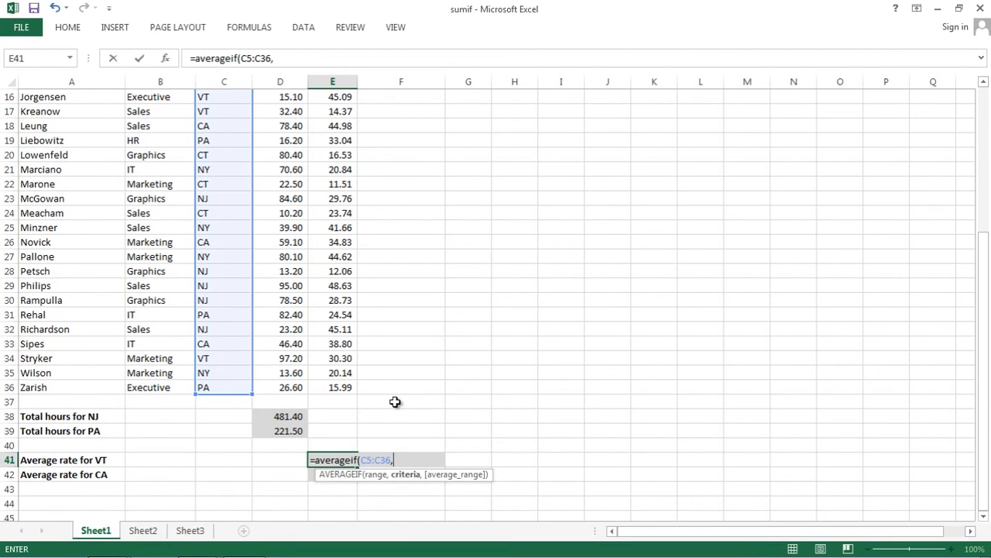
Complete the AVERAGEIF in E41 with the criterion "vt" and the Rate entries E5:E36 as the average range.
text("vt",)
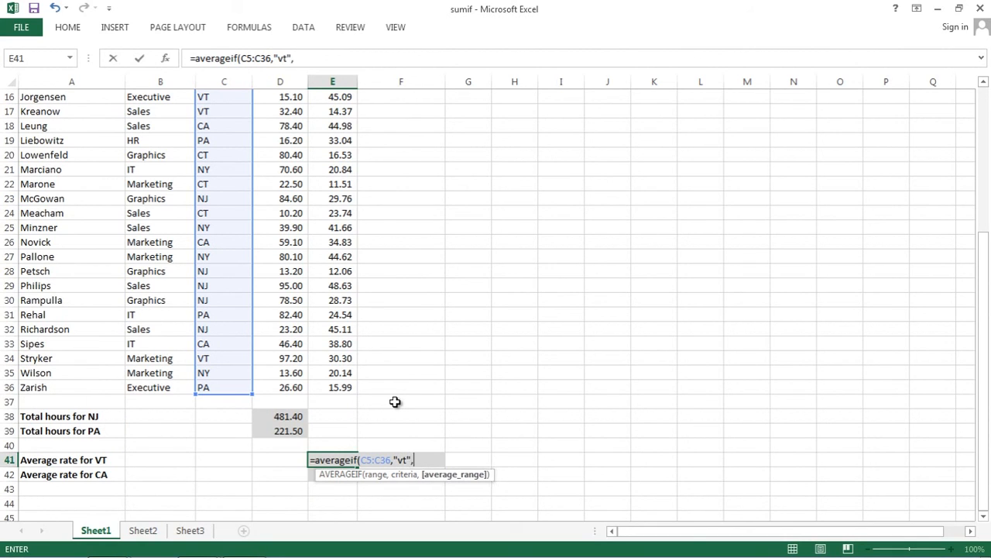
scroll(351, 328, up, 5)
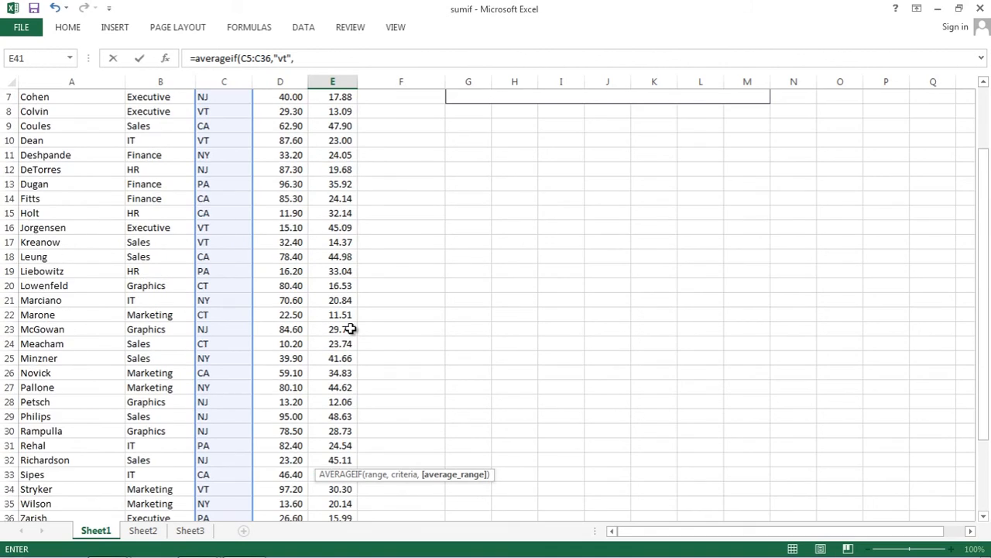
click(342, 206)
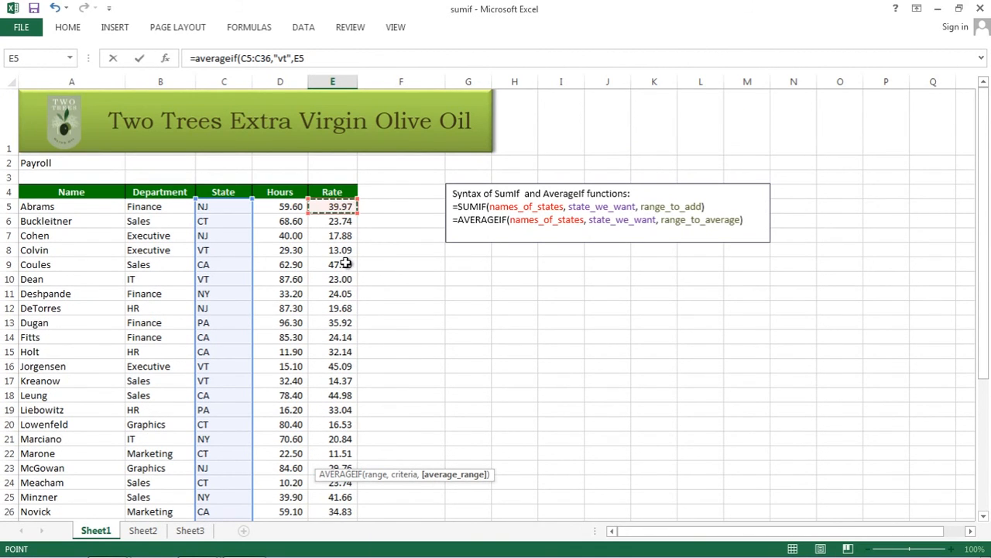
scroll(345, 263, down, 4)
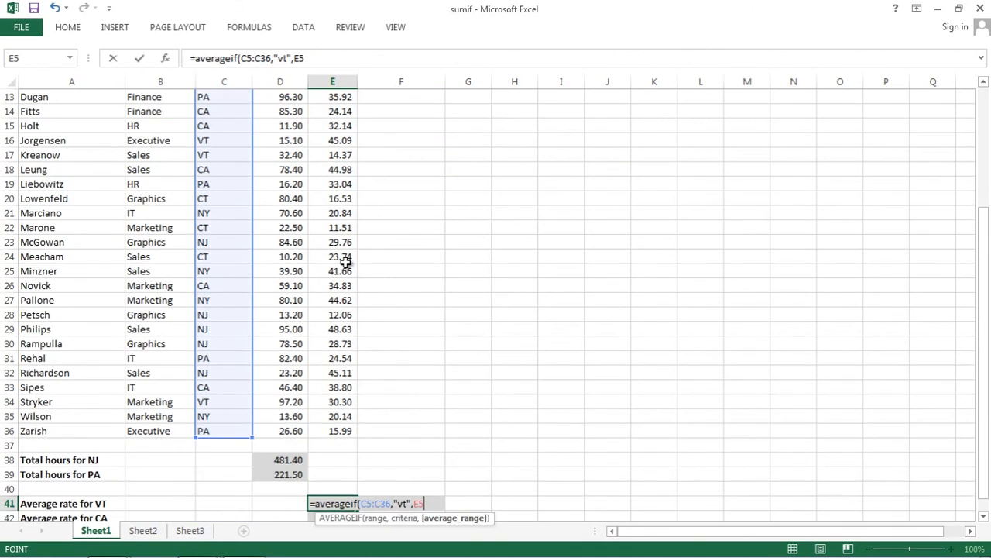
shift+click(339, 439)
scroll(348, 462, down, 1)
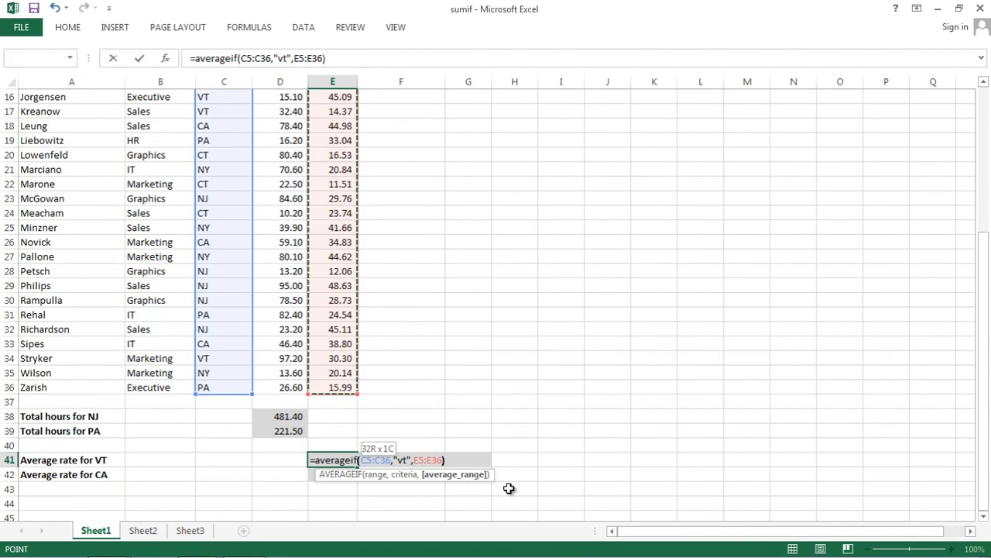
key(Return)
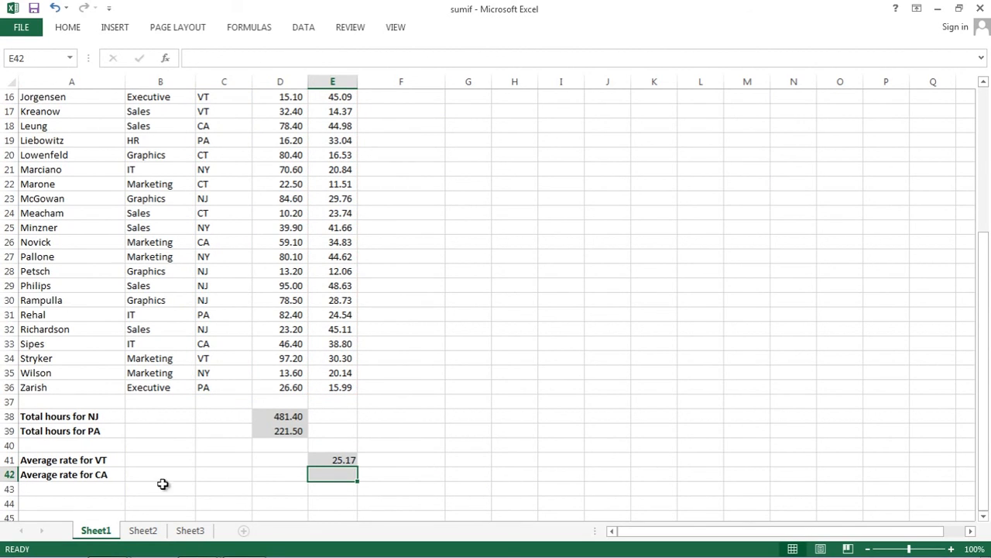